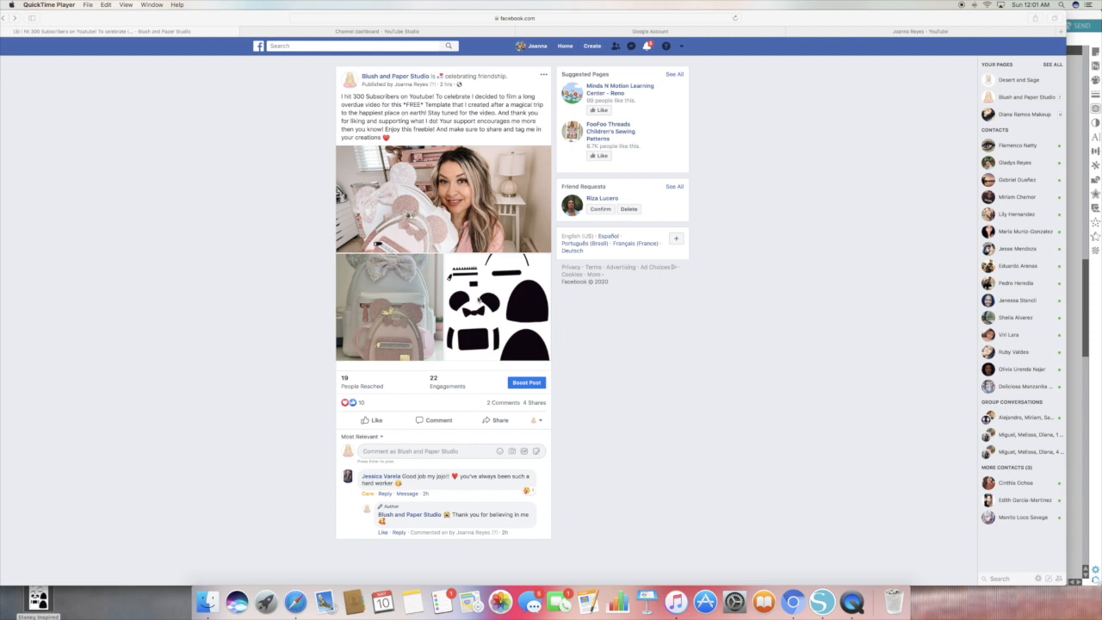
# - Save the backpack template picture from the Facebook post to the desktop, and place it on the blank page in Silhouette Studio
pyautogui.click(487, 299)
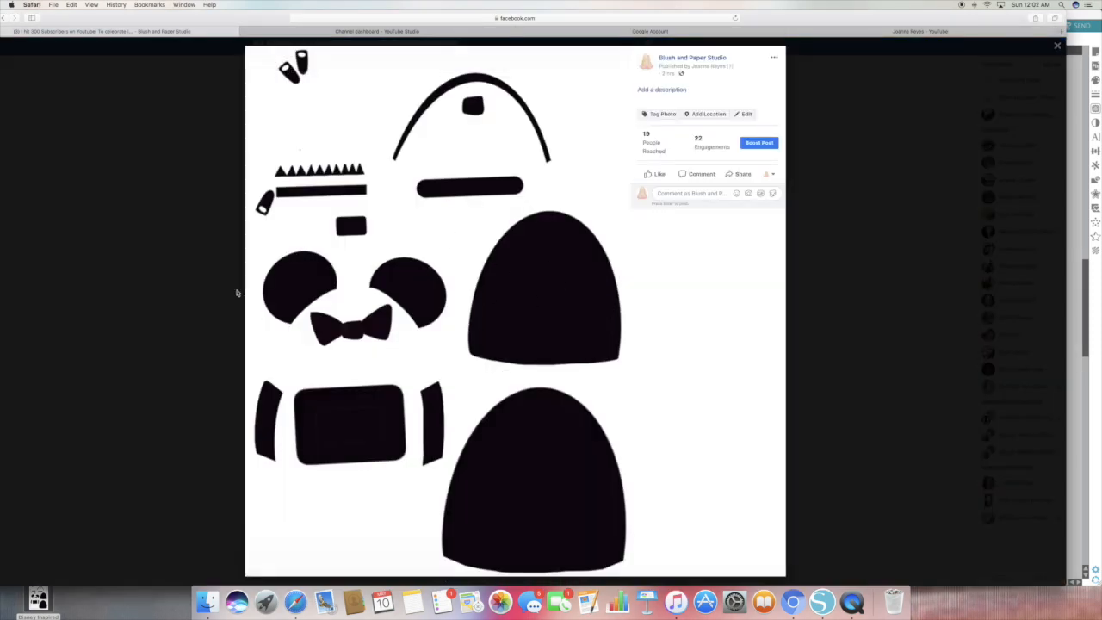
pyautogui.moveTo(445, 296); pyautogui.dragTo(108, 605)
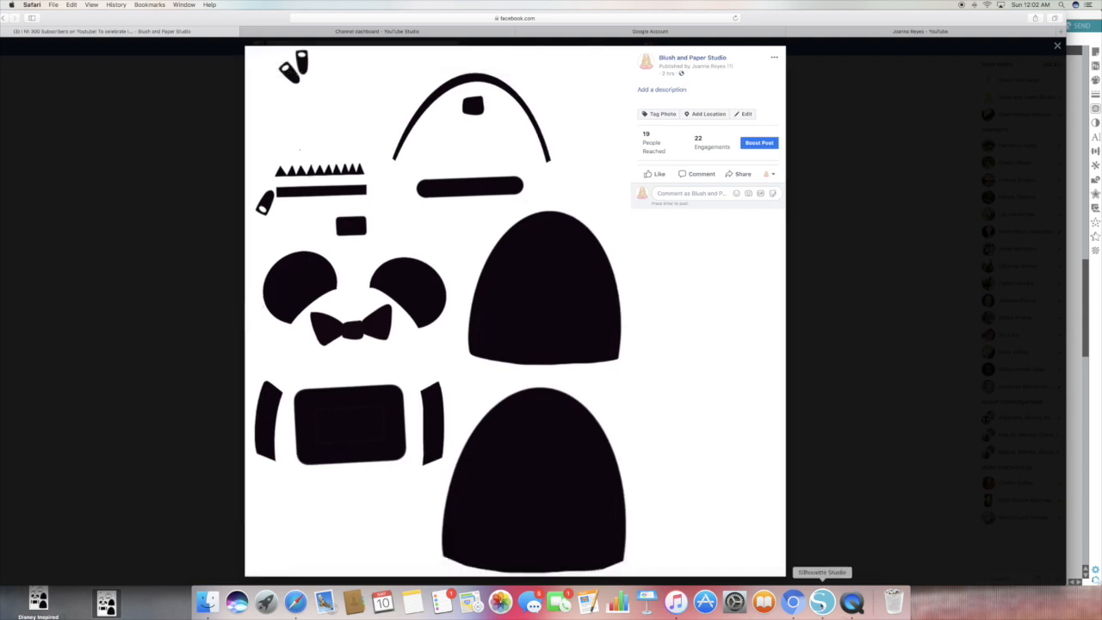
pyautogui.click(822, 601)
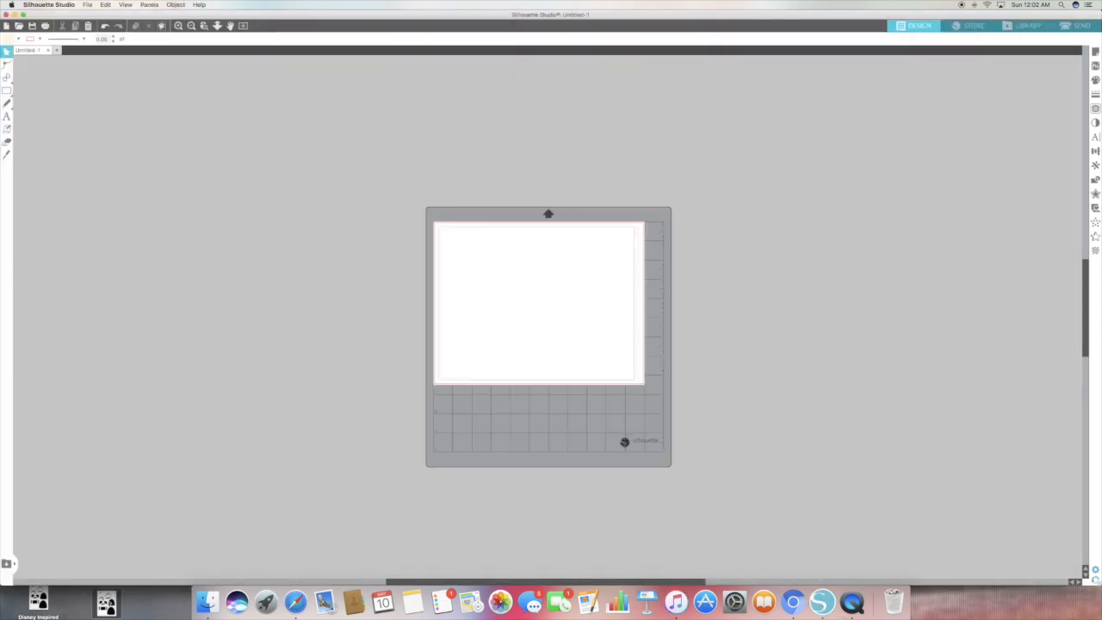
pyautogui.moveTo(108, 602); pyautogui.dragTo(512, 301)
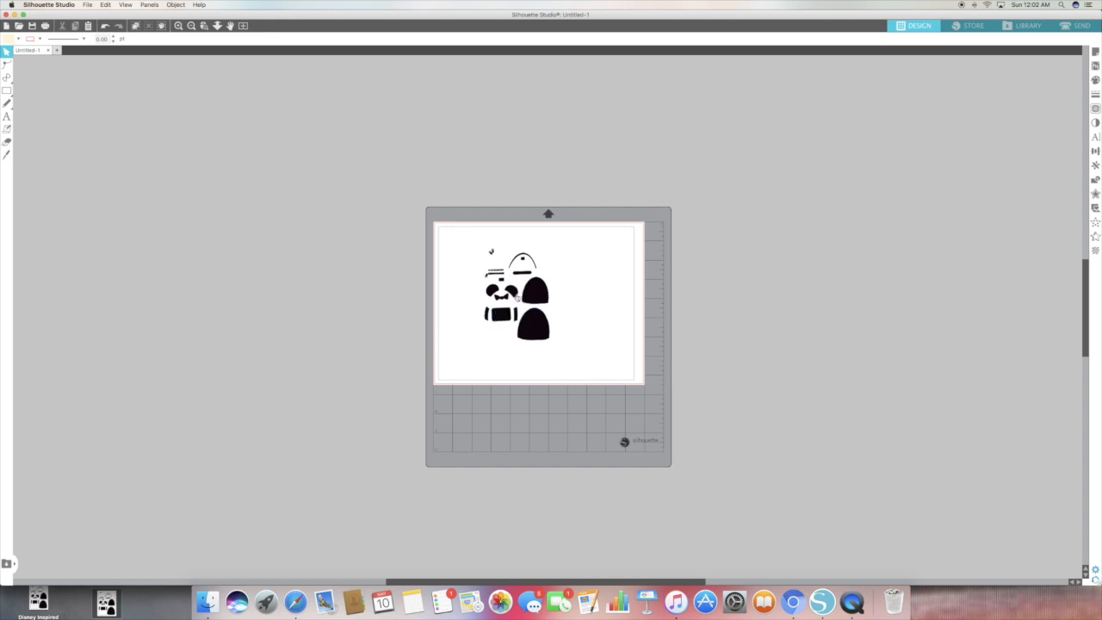
# - Enlarge the imported template picture and trace all of its shapes
pyautogui.moveTo(488, 249); pyautogui.dragTo(585, 367)
pyautogui.doubleClick(590, 366)
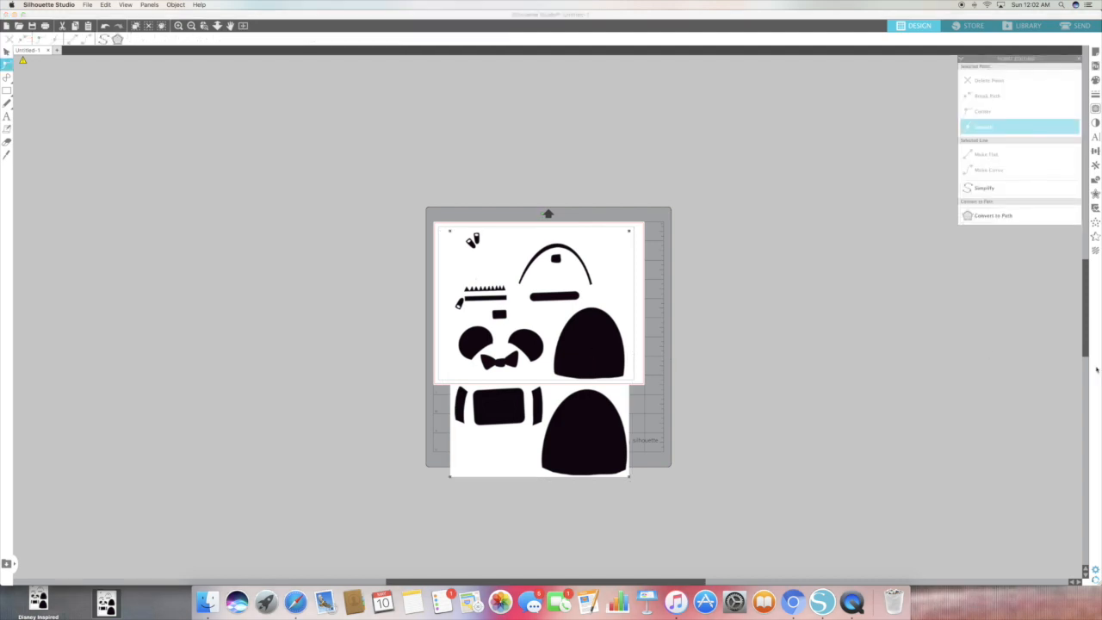
pyautogui.click(1096, 109)
pyautogui.click(1019, 94)
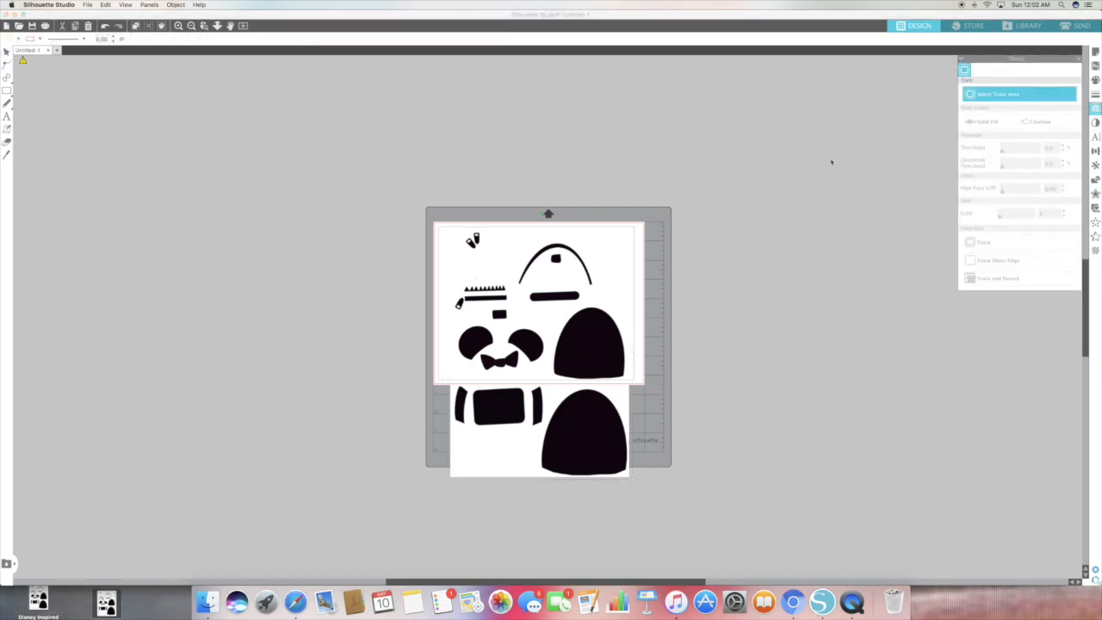
pyautogui.moveTo(441, 226)
pyautogui.mouseDown()
pyautogui.moveTo(592, 326)
pyautogui.moveTo(639, 483)
pyautogui.mouseUp()
pyautogui.scroll(-1, 764, 458)
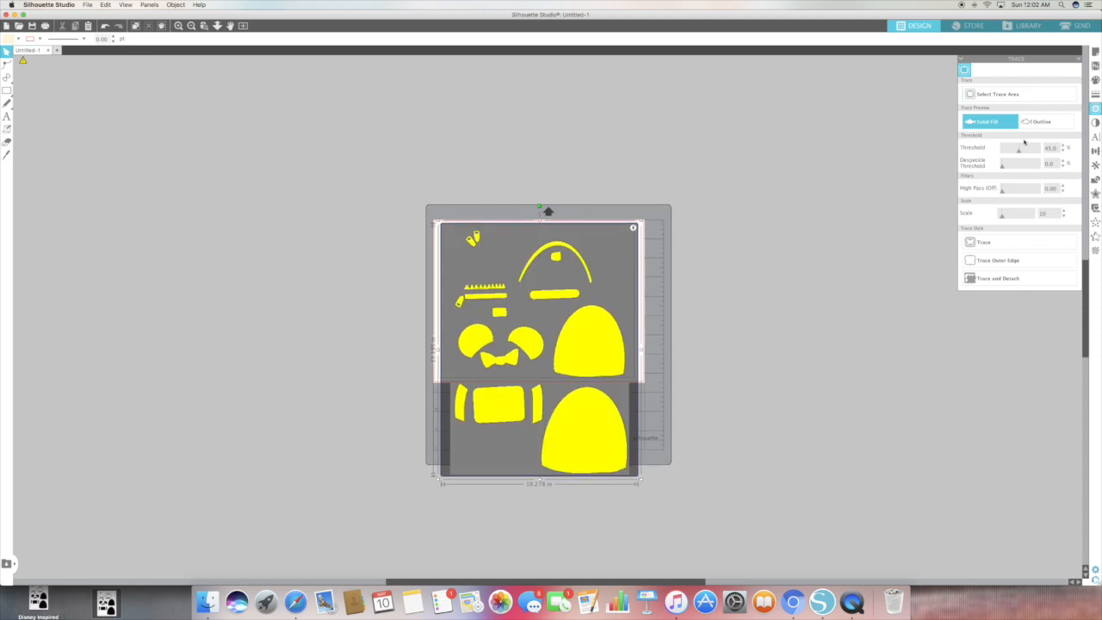
pyautogui.click(983, 244)
# - Move the original picture off the mat and fill the traced shapes with black
pyautogui.moveTo(588, 270); pyautogui.dragTo(359, 242)
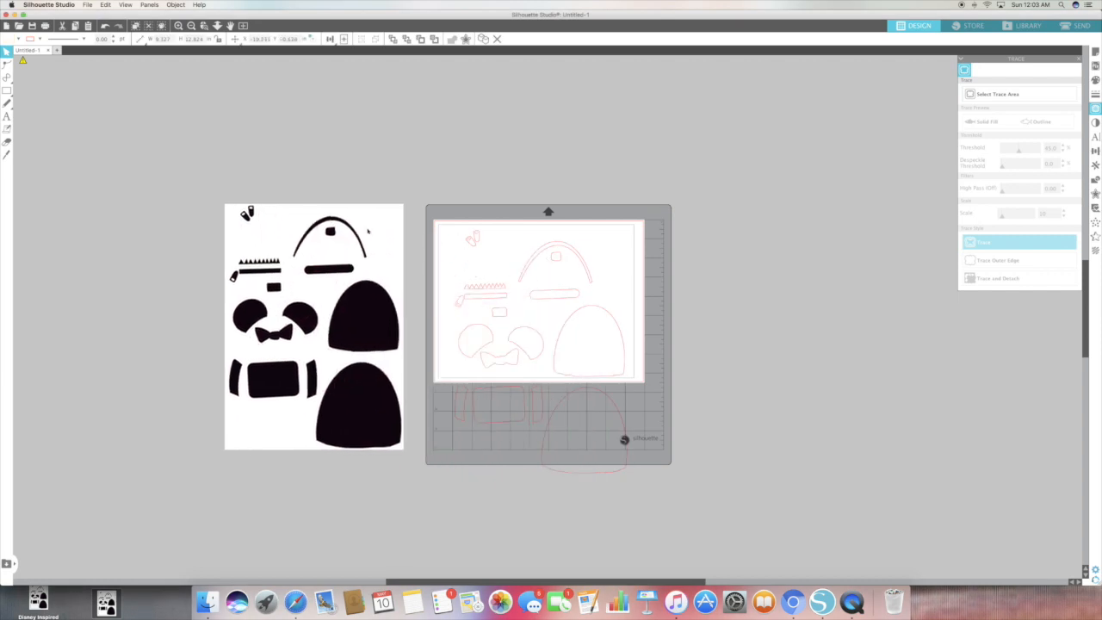
pyautogui.click(29, 40)
pyautogui.click(72, 55)
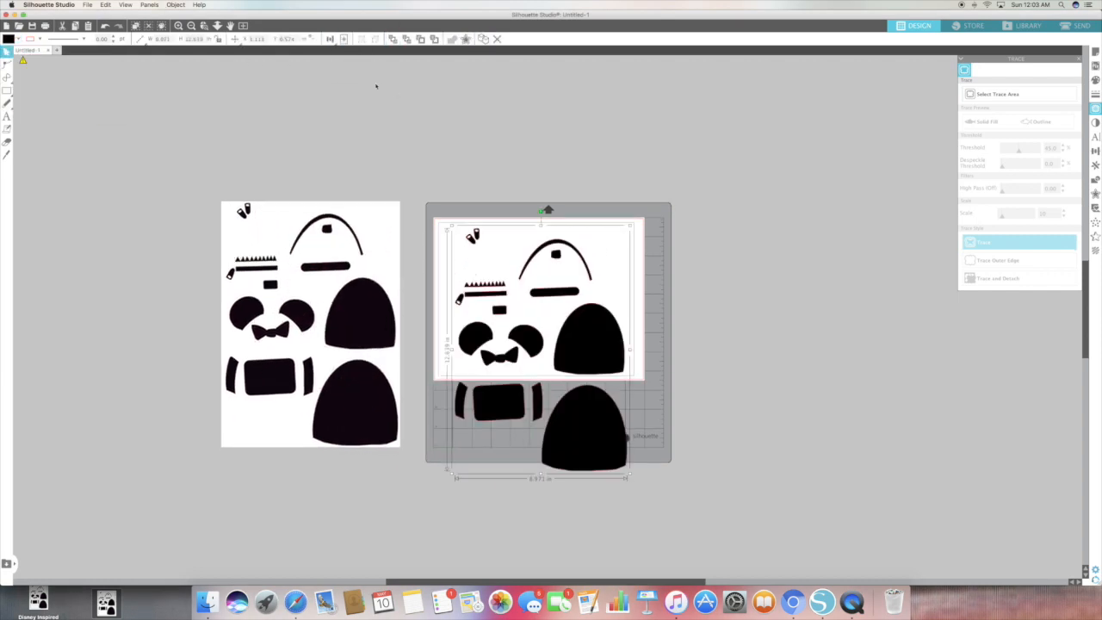
# - Move the traced shapes up the page and delete the original template picture
pyautogui.click(219, 27)
pyautogui.scroll(2, 509, 319)
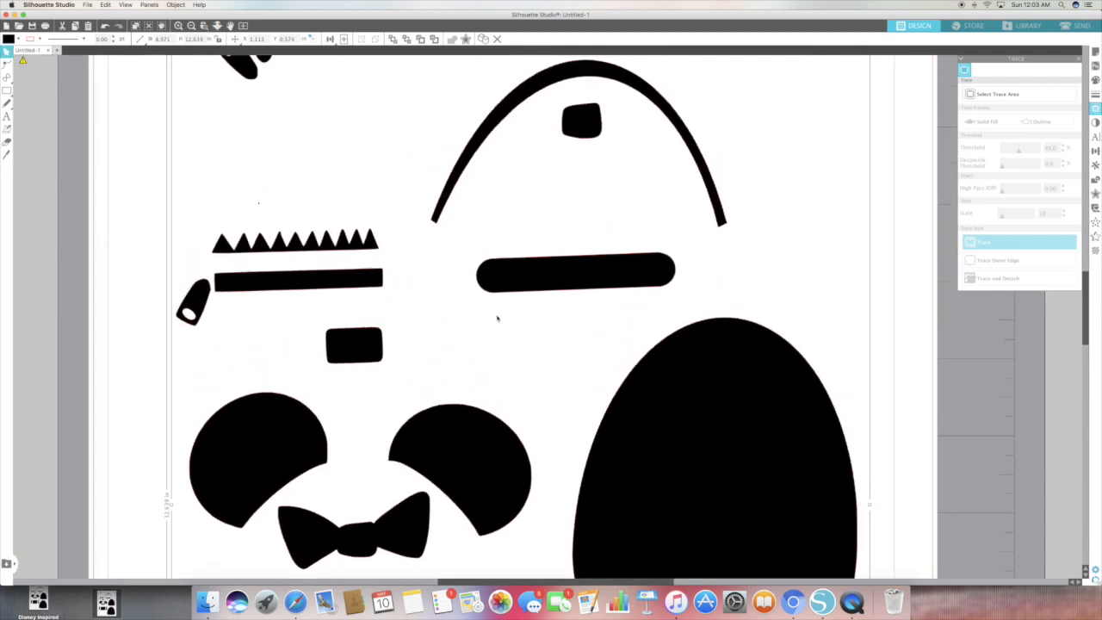
pyautogui.scroll(-5, 497, 318)
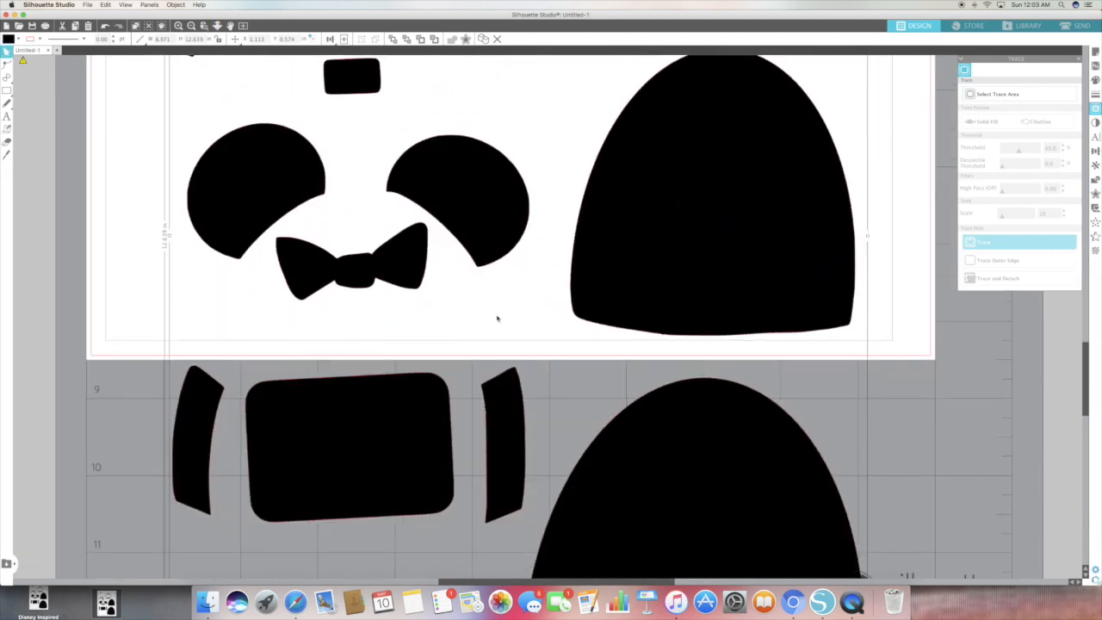
pyautogui.scroll(3, 497, 319)
pyautogui.click(218, 25)
pyautogui.click(653, 344)
pyautogui.moveTo(653, 343)
pyautogui.mouseDown()
pyautogui.moveTo(652, 227)
pyautogui.moveTo(622, 225)
pyautogui.mouseUp()
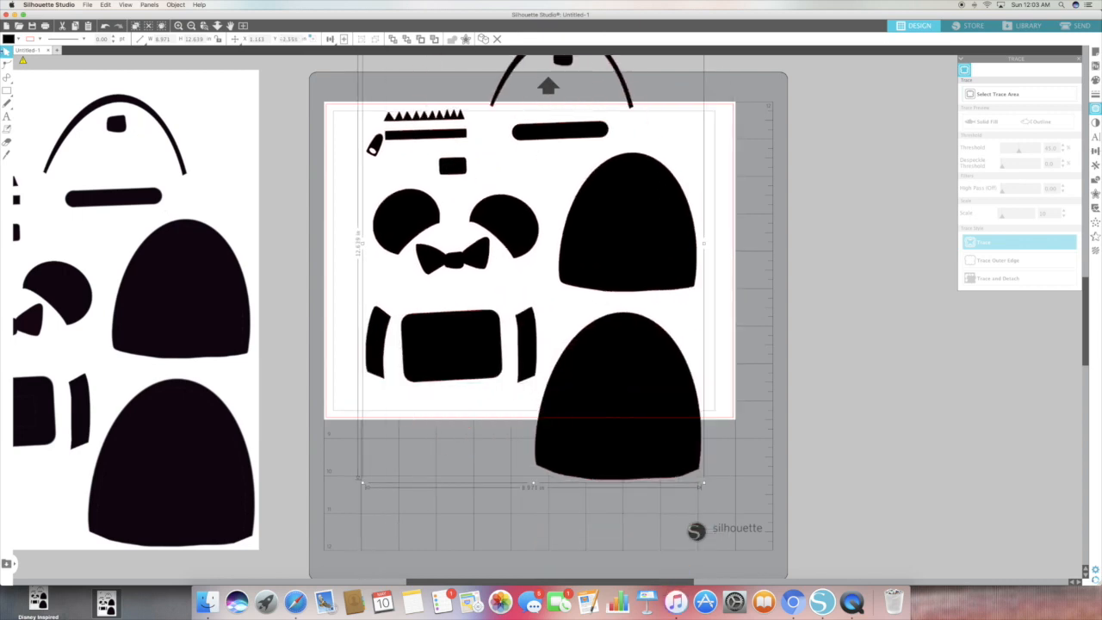
pyautogui.click(206, 129)
pyautogui.press('Delete')
# - Release the compound path of the traced template so that its pieces are separate
pyautogui.click(608, 255)
pyautogui.click(181, 8)
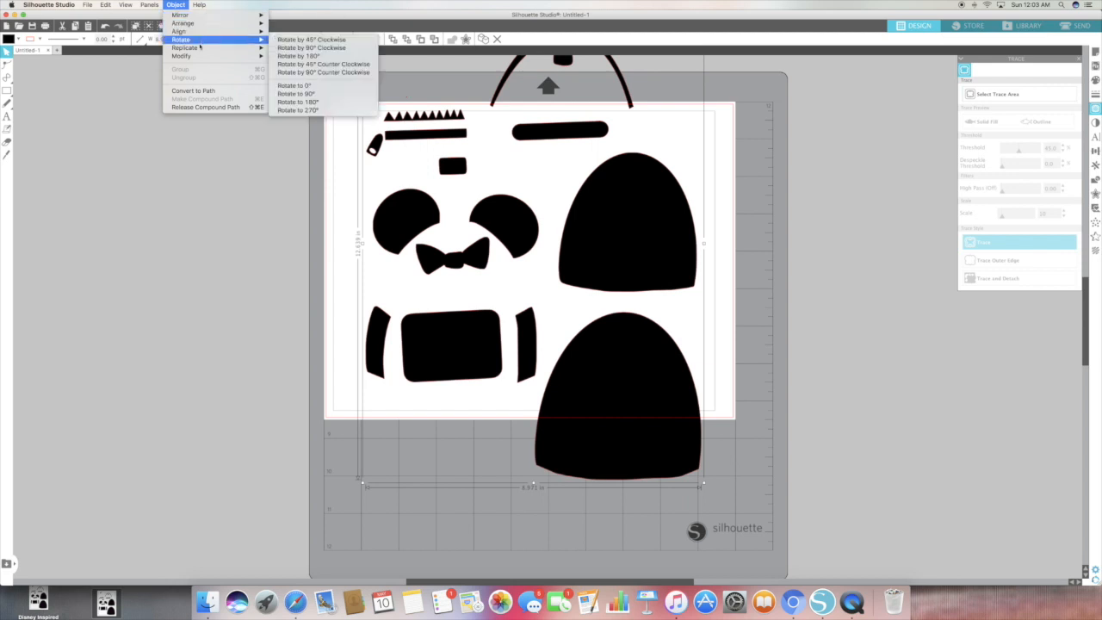
pyautogui.click(230, 109)
pyautogui.click(264, 120)
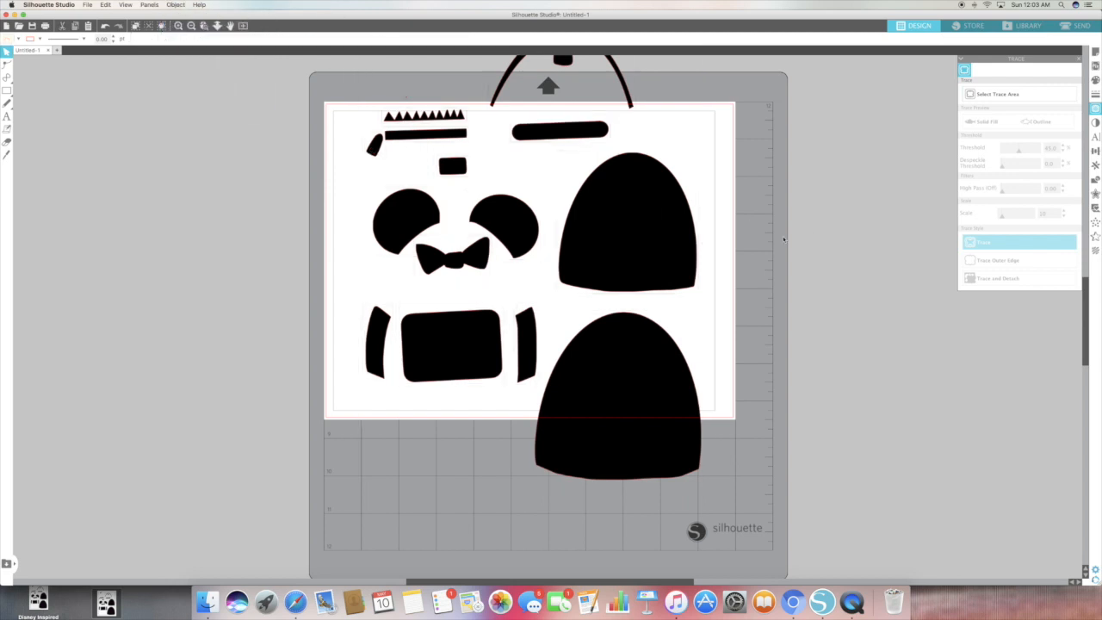
# - Draw a rectangle, size it to 5 × 7 in and place it beside the right edge of the page
pyautogui.scroll(2, 224, 99)
pyautogui.moveTo(362, 162)
pyautogui.mouseDown()
pyautogui.moveTo(242, 194)
pyautogui.moveTo(182, 394)
pyautogui.mouseUp()
pyautogui.moveTo(293, 352); pyautogui.dragTo(242, 353)
pyautogui.click(281, 353)
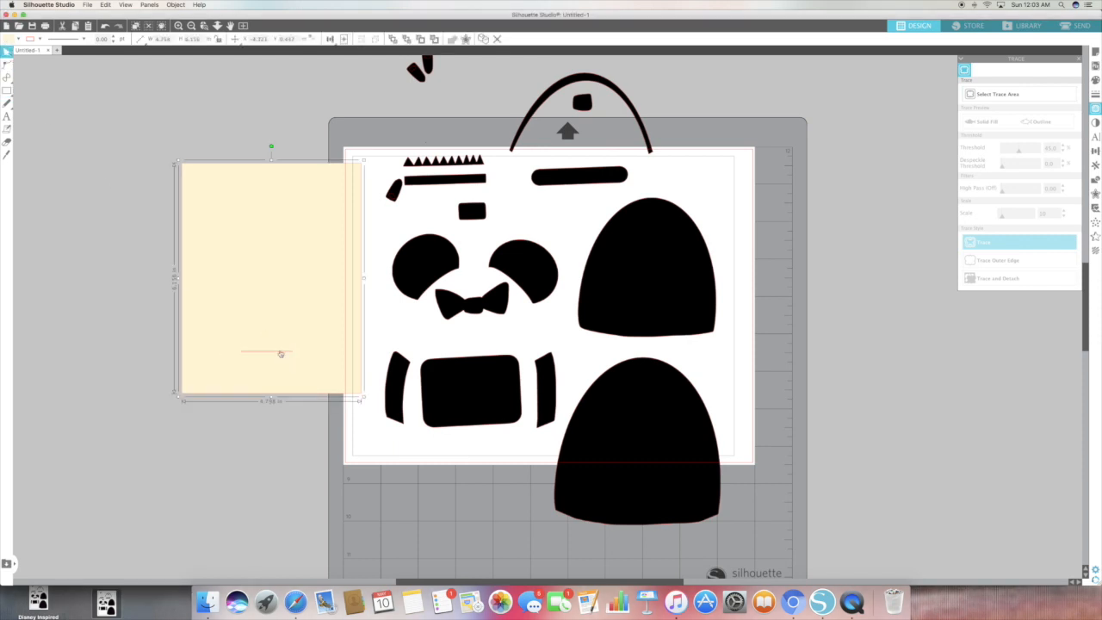
pyautogui.press('super+z')
pyautogui.press('Return')
pyautogui.moveTo(651, 436); pyautogui.dragTo(273, 165)
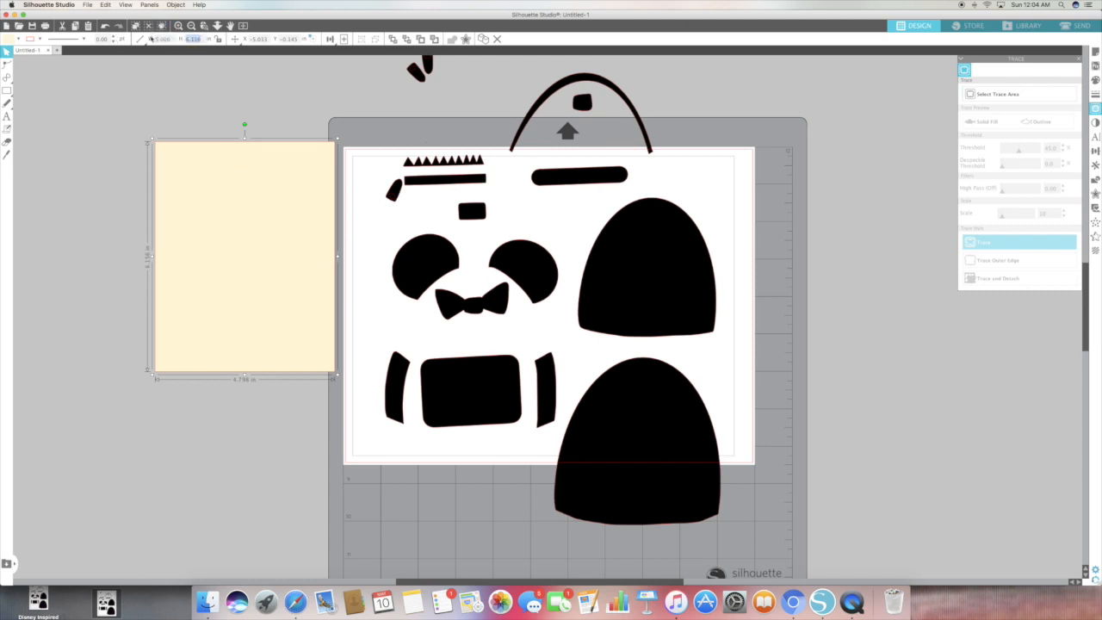
pyautogui.moveTo(276, 222)
pyautogui.mouseDown()
pyautogui.moveTo(807, 352)
pyautogui.moveTo(898, 310)
pyautogui.moveTo(875, 282)
pyautogui.mouseUp()
pyautogui.click(693, 502)
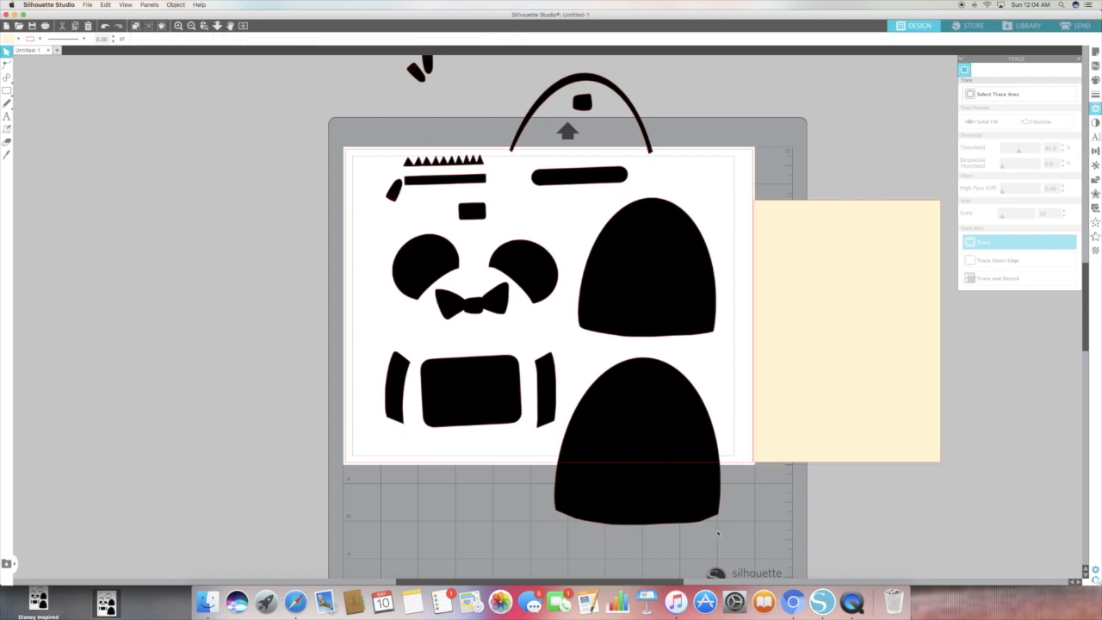
# - Enlarge all the backpack pieces together and reposition them next to the 5 × 7 in rectangle
pyautogui.scroll(3, 722, 78)
pyautogui.moveTo(723, 76); pyautogui.dragTo(794, 39)
pyautogui.scroll(3, 753, 84)
pyautogui.moveTo(728, 237); pyautogui.dragTo(635, 154)
# - Change the stacking order of the 5 × 7 in rectangle
pyautogui.click(897, 351)
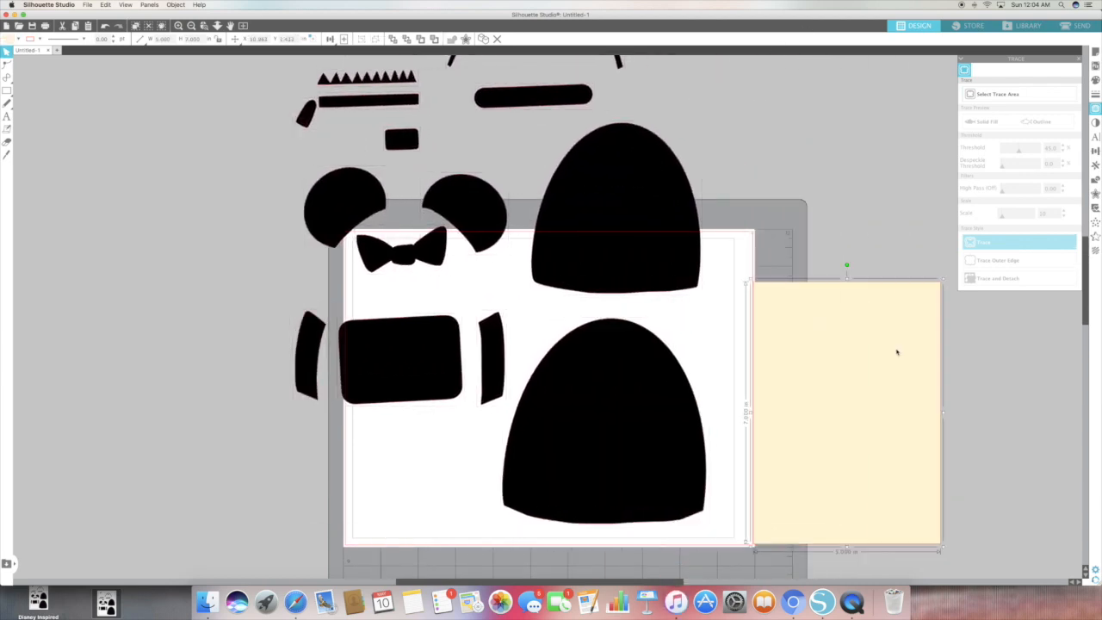
pyautogui.click(179, 5)
pyautogui.moveTo(185, 24)
pyautogui.click(290, 32)
pyautogui.scroll(4, 327, 145)
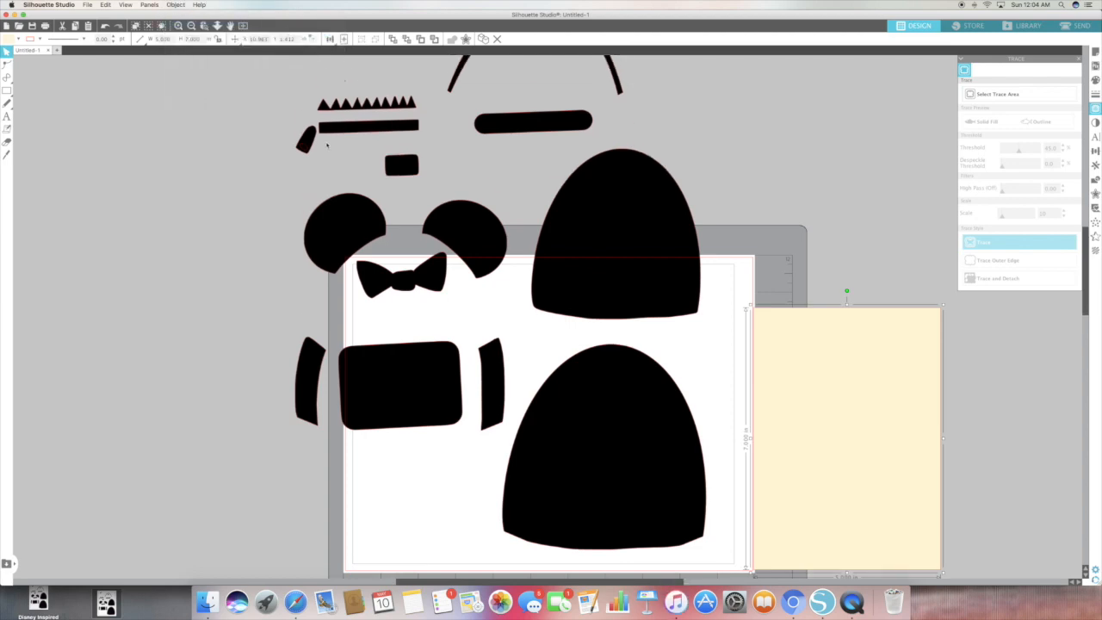
# - Shift all the backpack pieces to the right over the page and delete the reference rectangle
pyautogui.scroll(3, 310, 111)
pyautogui.moveTo(290, 76); pyautogui.dragTo(628, 405)
pyautogui.moveTo(565, 517); pyautogui.dragTo(620, 448)
pyautogui.click(919, 423)
pyautogui.press('Delete')
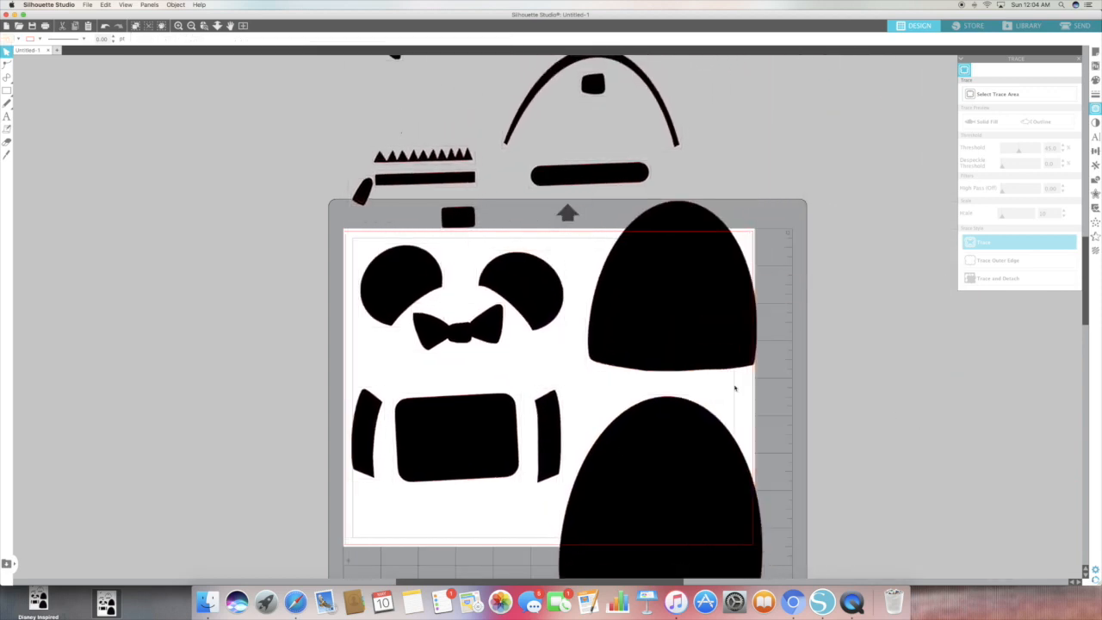
# - Fill the ears, bow, pocket and side pieces with light blue
pyautogui.click(216, 25)
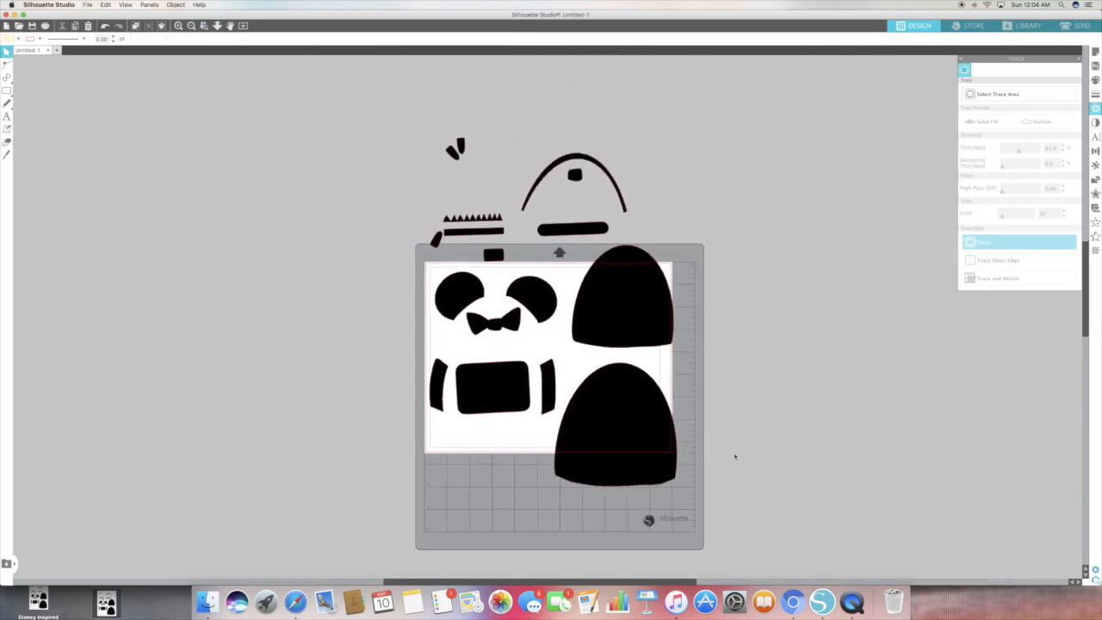
pyautogui.click(646, 433)
pyautogui.moveTo(426, 270); pyautogui.dragTo(535, 405)
pyautogui.click(18, 38)
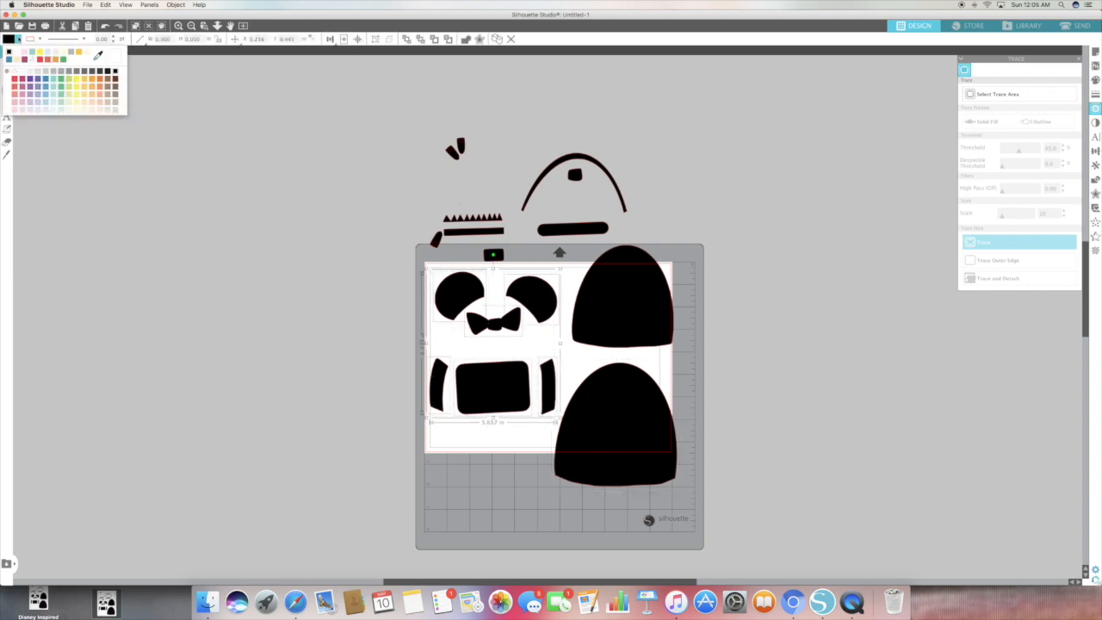
pyautogui.click(15, 80)
pyautogui.click(391, 209)
# - Fill the zipper pulls, zipper teeth, zipper strip and small label with grey
pyautogui.moveTo(422, 132); pyautogui.dragTo(513, 264)
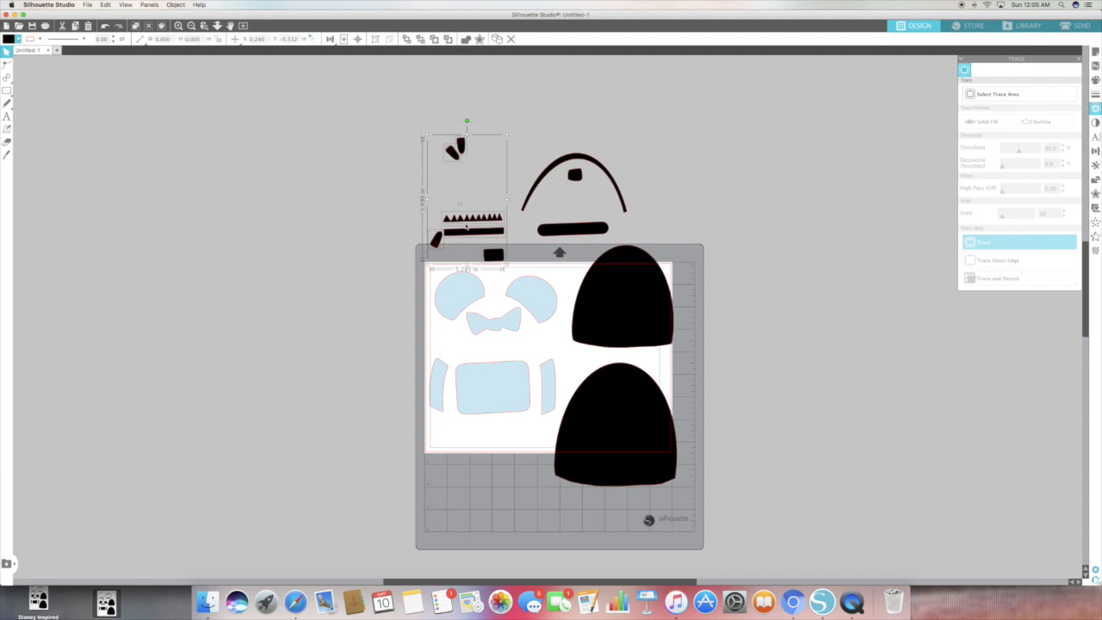
pyautogui.click(18, 39)
pyautogui.click(72, 56)
pyautogui.click(328, 171)
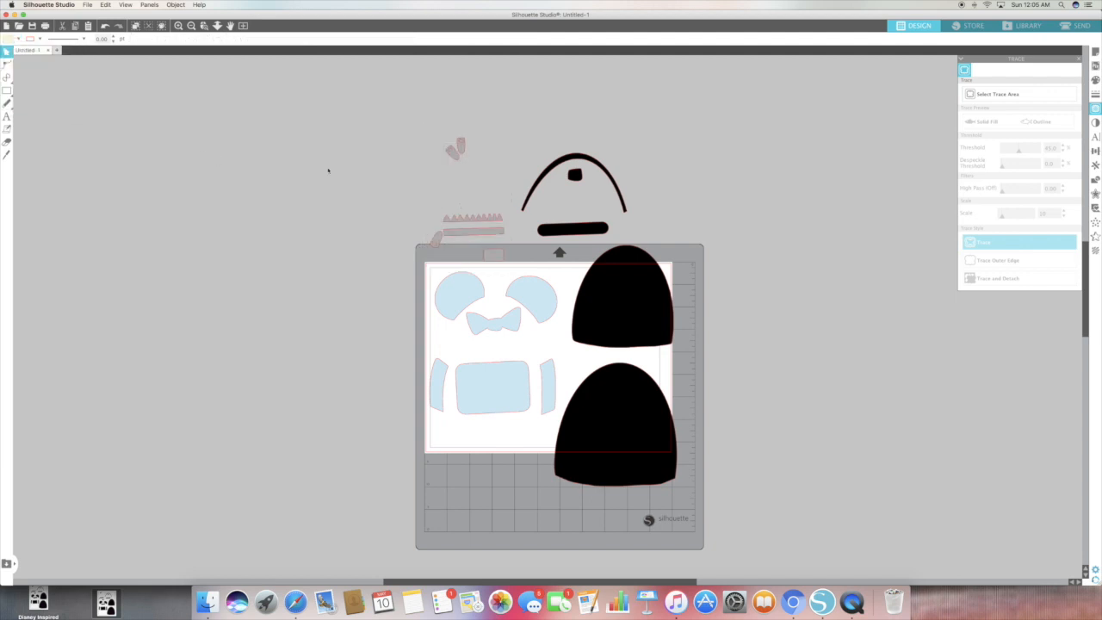
# - Make compound paths from the upper pair of zipper pulls and from the single pull below
pyautogui.moveTo(454, 150); pyautogui.dragTo(477, 174)
pyautogui.click(175, 5)
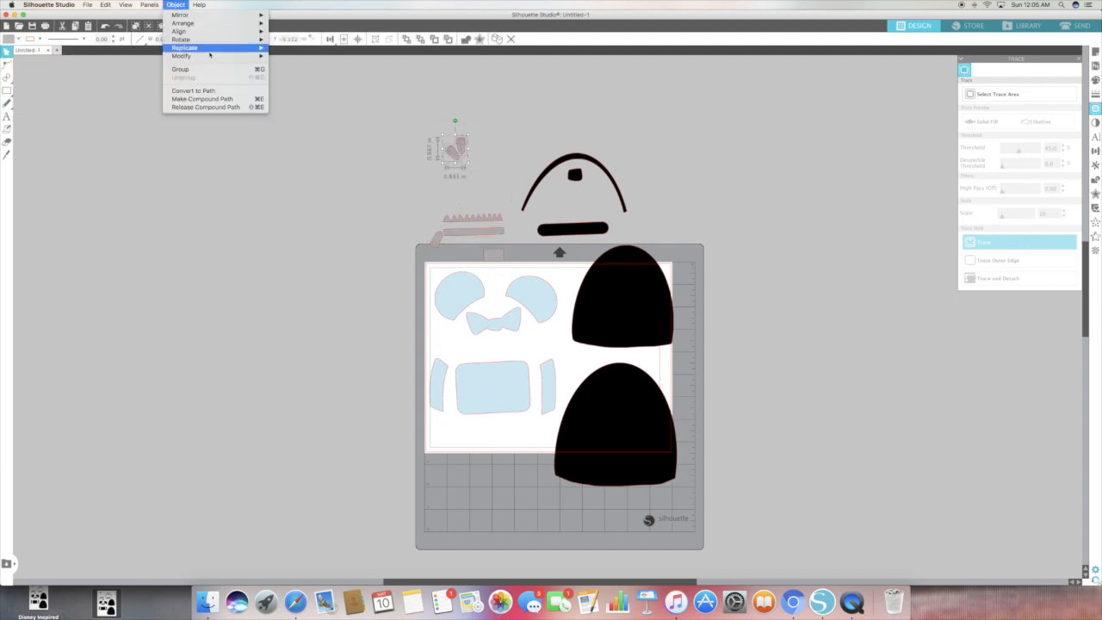
pyautogui.click(204, 99)
pyautogui.moveTo(418, 225); pyautogui.dragTo(448, 251)
pyautogui.click(176, 5)
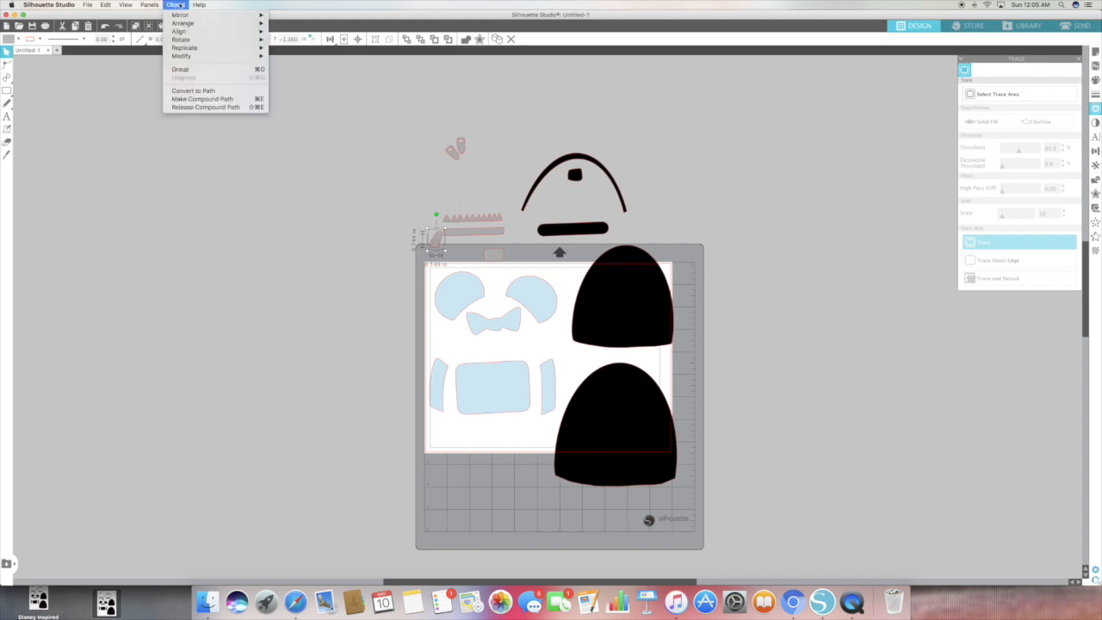
pyautogui.click(203, 92)
# - Group the grey zipper pieces and move them off the mat to its left side
pyautogui.moveTo(413, 123); pyautogui.dragTo(512, 258)
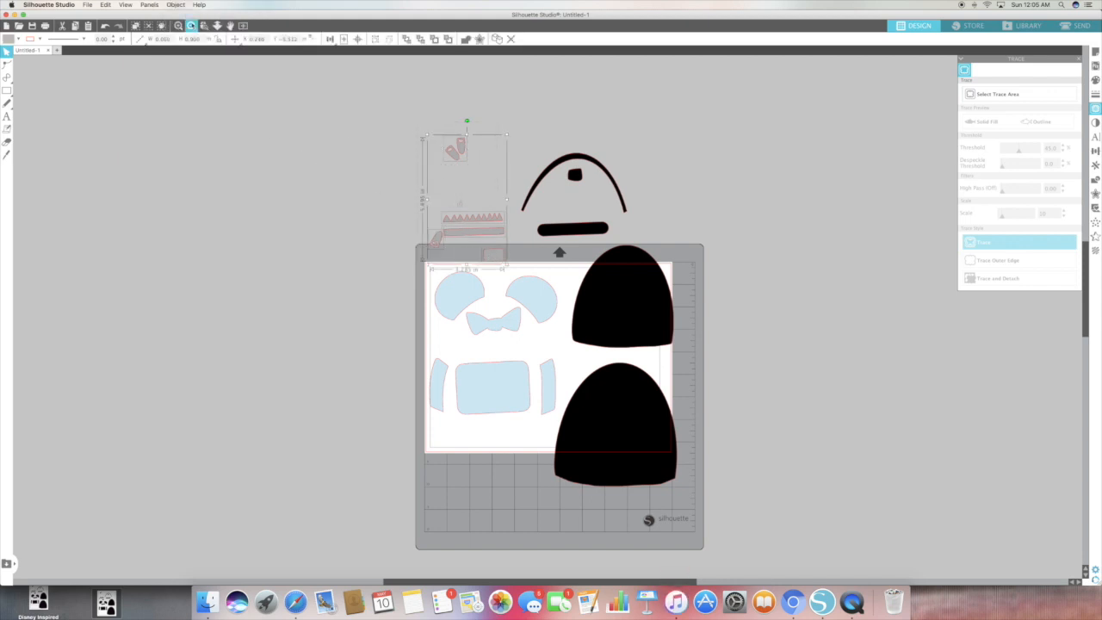
pyautogui.click(180, 5)
pyautogui.click(180, 69)
pyautogui.moveTo(447, 181); pyautogui.dragTo(313, 326)
# - Group the light blue pieces and move them to the left of the mat with the grey pieces
pyautogui.moveTo(397, 223); pyautogui.dragTo(436, 305)
pyautogui.click(502, 443)
pyautogui.click(176, 5)
pyautogui.click(180, 69)
pyautogui.moveTo(539, 291); pyautogui.dragTo(382, 284)
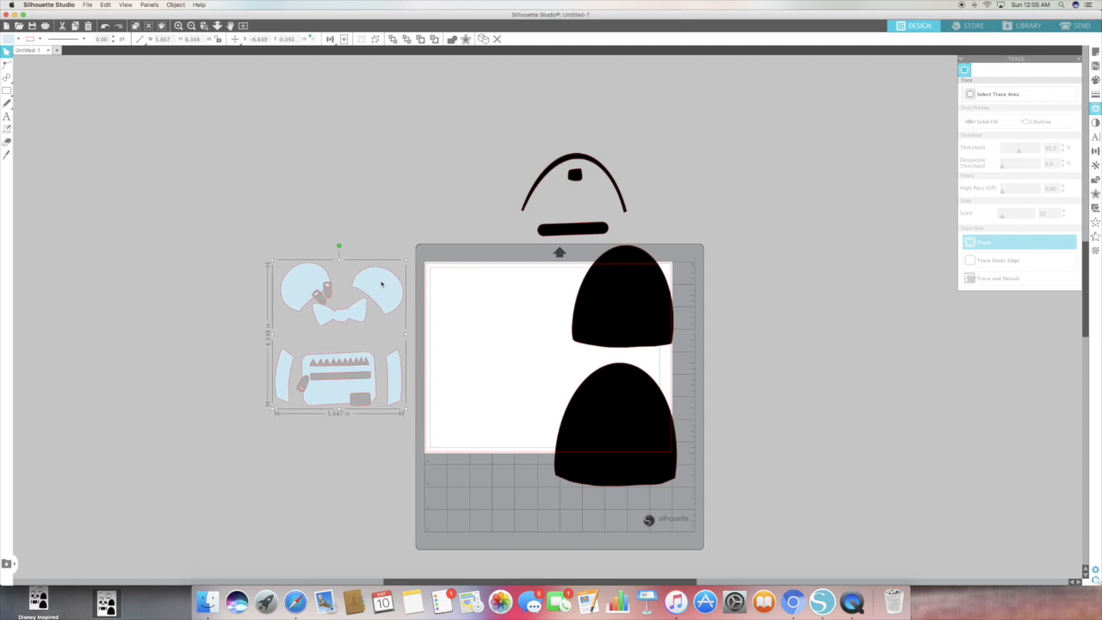
# - Fill the arch, bow knot and rounded strip with pink and group them
pyautogui.moveTo(496, 140); pyautogui.dragTo(630, 236)
pyautogui.click(21, 40)
pyautogui.click(102, 62)
pyautogui.click(176, 4)
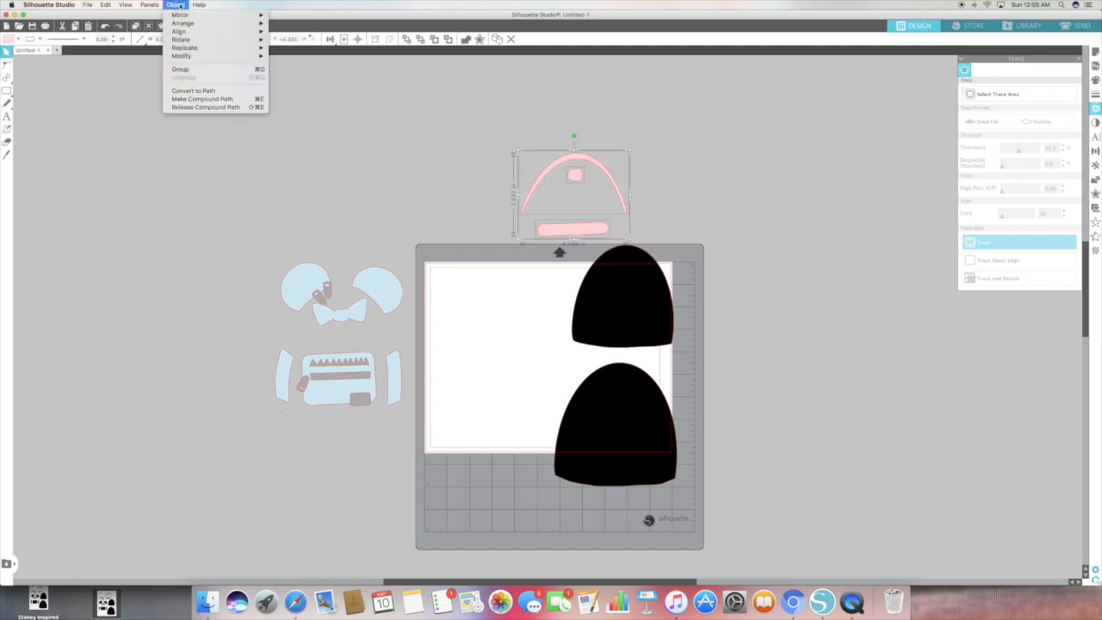
pyautogui.click(208, 69)
# - Position the pink group over the light blue bow and pocket pieces
pyautogui.moveTo(572, 180); pyautogui.dragTo(340, 321)
pyautogui.click(384, 425)
pyautogui.click(357, 377)
pyautogui.click(482, 263)
# - Separate the two black body panels, placing the larger one above the mat, and fill it with light grey
pyautogui.moveTo(640, 286); pyautogui.dragTo(553, 291)
pyautogui.moveTo(642, 372); pyautogui.dragTo(429, 153)
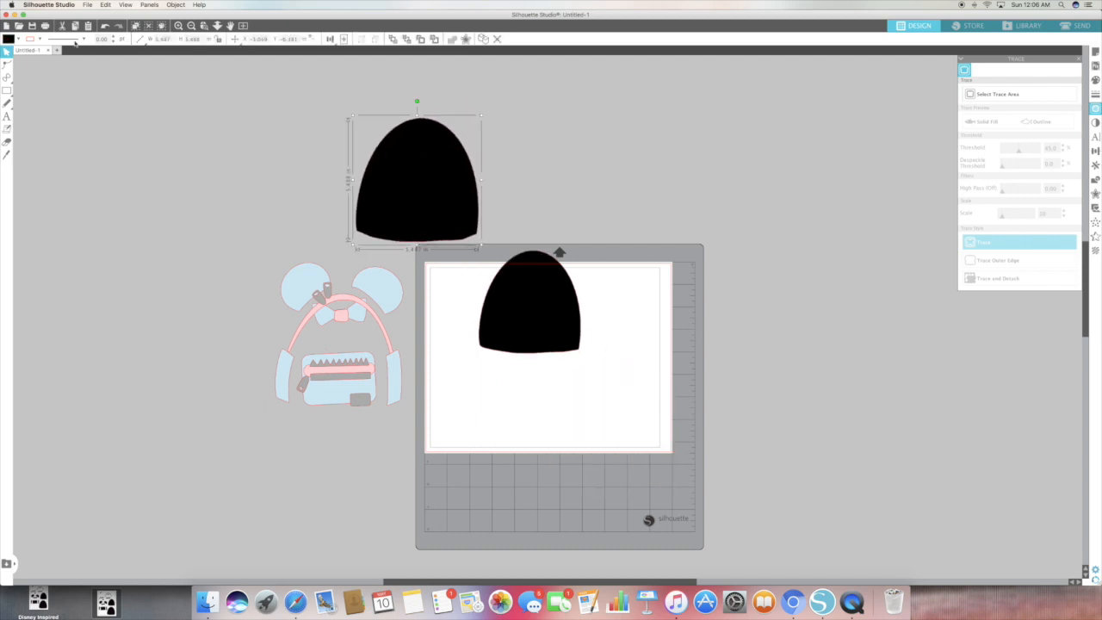
pyautogui.click(18, 40)
pyautogui.click(16, 53)
# - Fill the smaller body panel with yellow and position it on top of the light grey panel
pyautogui.click(489, 293)
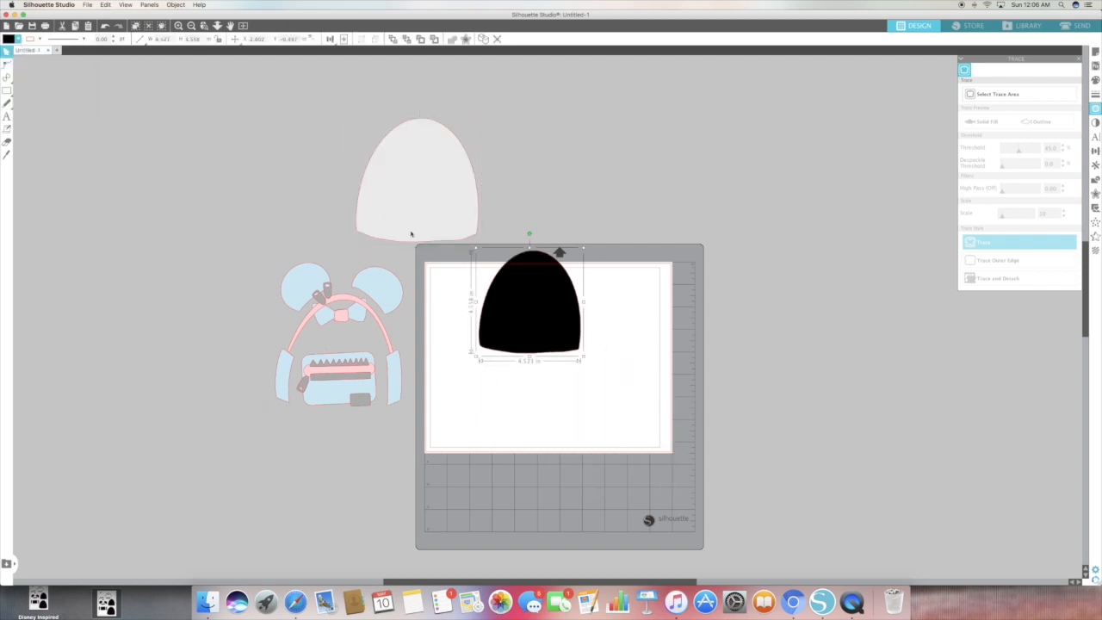
pyautogui.click(18, 40)
pyautogui.click(84, 86)
pyautogui.click(18, 40)
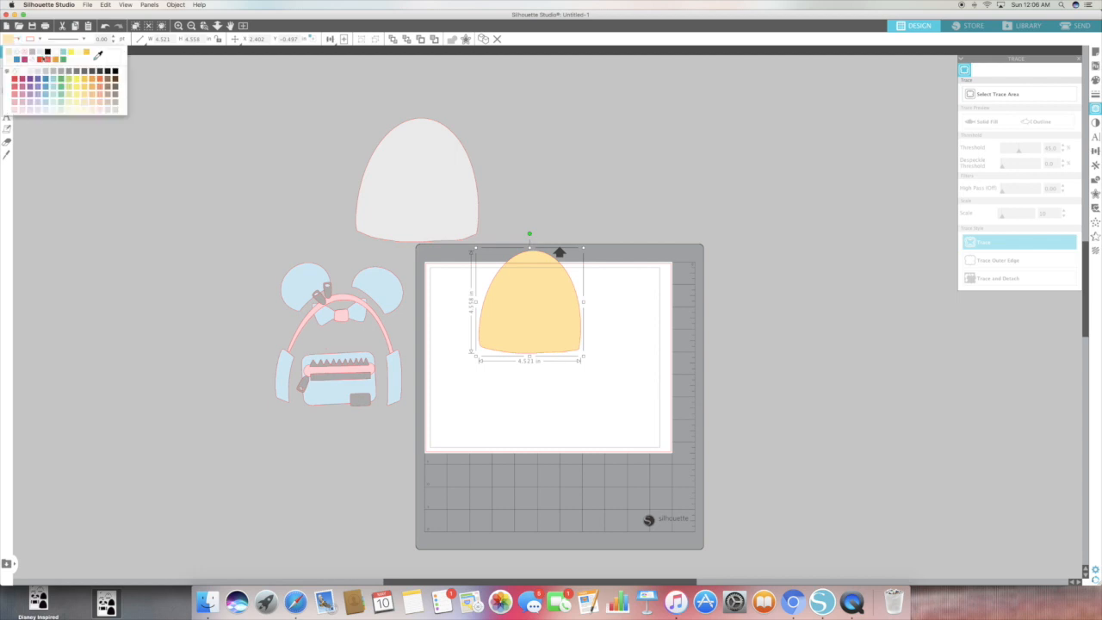
pyautogui.click(76, 86)
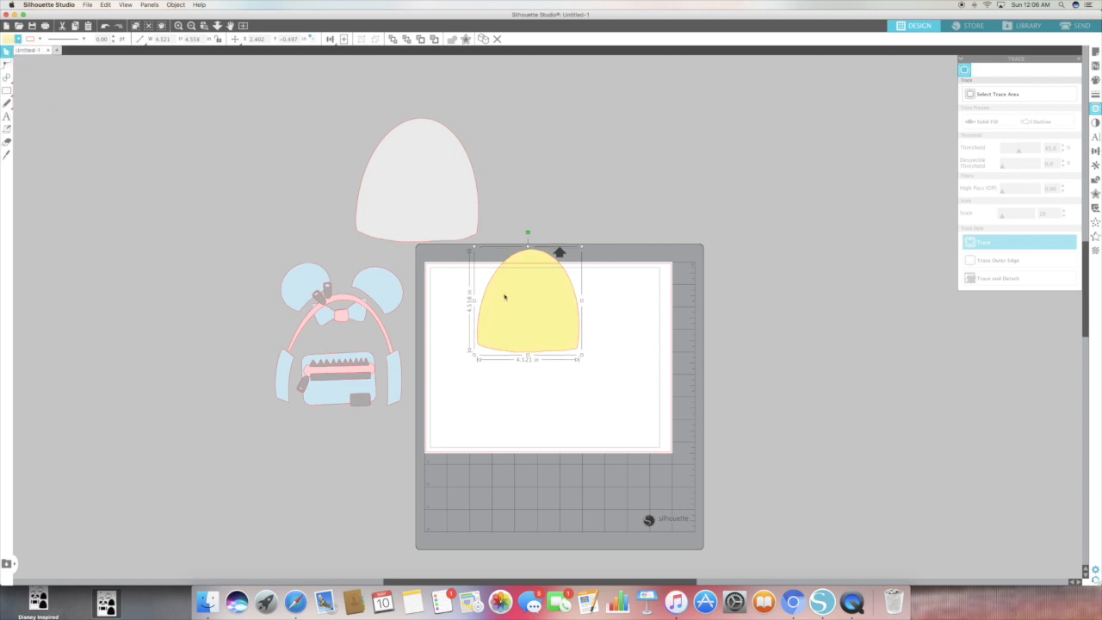
pyautogui.moveTo(515, 303); pyautogui.dragTo(404, 194)
# - Assemble the backpack by aligning the blue, pink and grey groups over the yellow and light grey body panels
pyautogui.keyDown('shift'); pyautogui.click(341, 379); pyautogui.keyUp('shift')
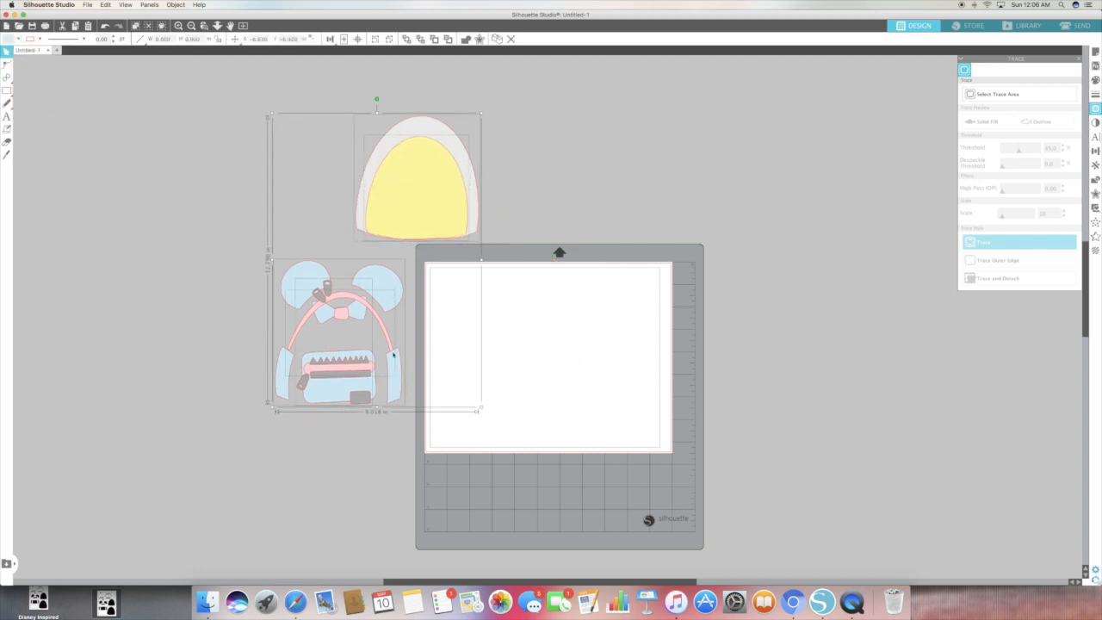
pyautogui.moveTo(449, 409); pyautogui.dragTo(425, 489)
pyautogui.click(280, 371)
pyautogui.moveTo(280, 371); pyautogui.dragTo(360, 205)
pyautogui.click(482, 204)
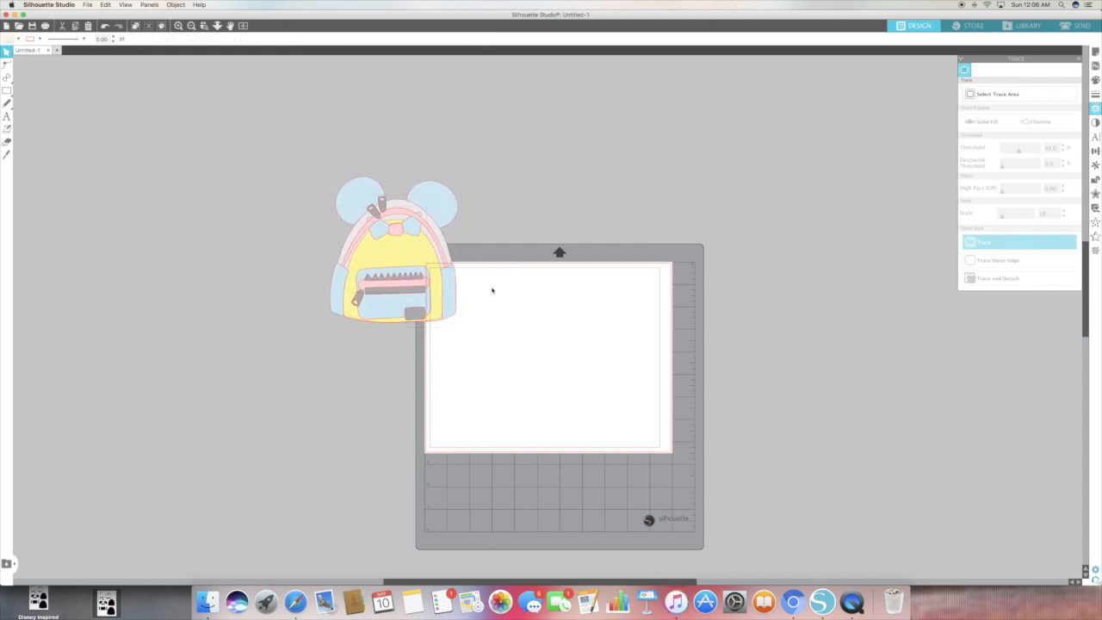
# - Move the assembled backpack onto the page on the cutting mat
pyautogui.click(435, 284)
pyautogui.moveTo(435, 284); pyautogui.dragTo(553, 380)
pyautogui.click(620, 337)
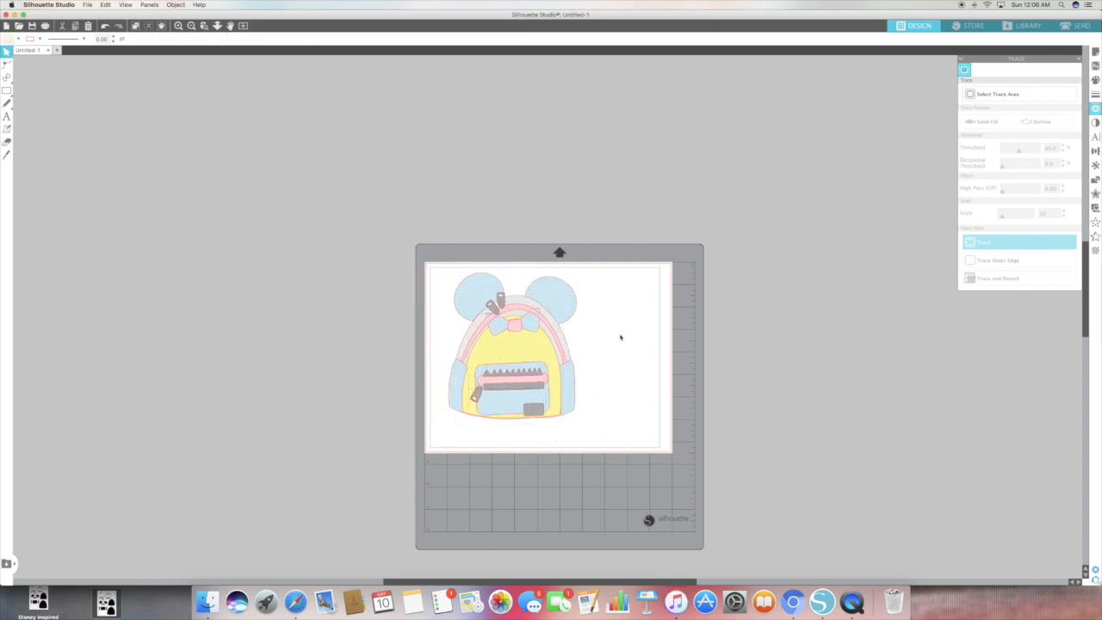
pyautogui.click(568, 318)
pyautogui.moveTo(567, 318); pyautogui.dragTo(393, 299)
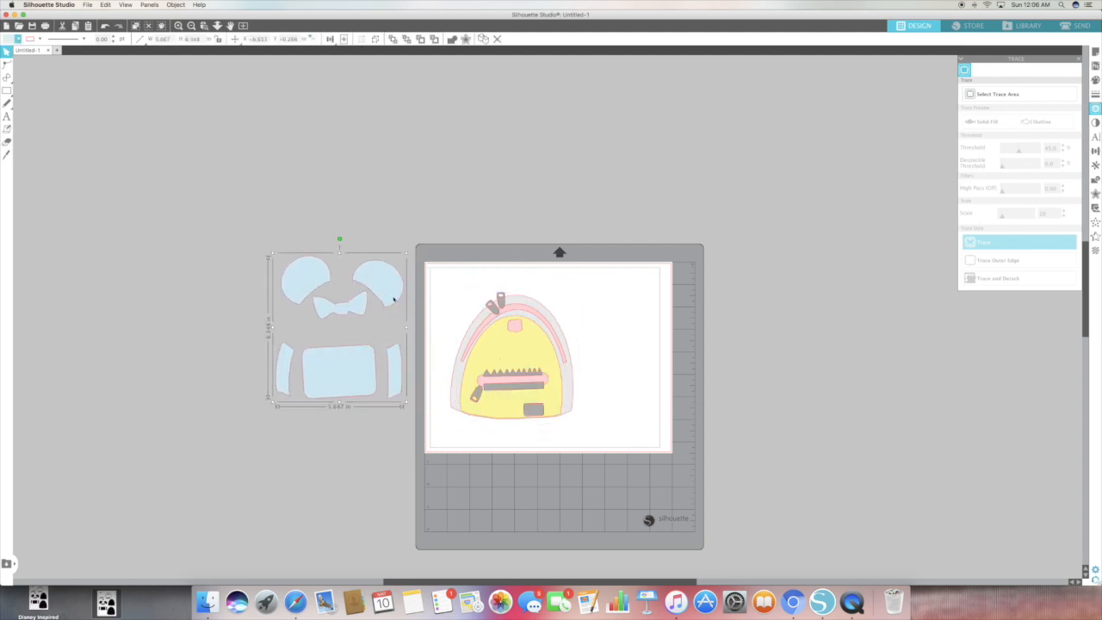
pyautogui.moveTo(485, 321); pyautogui.dragTo(578, 299)
pyautogui.click(105, 26)
pyautogui.click(105, 25)
pyautogui.click(105, 25)
# - Fill the pink group with bright yellow and the yellow front body panel with light blue
pyautogui.click(517, 349)
pyautogui.click(517, 320)
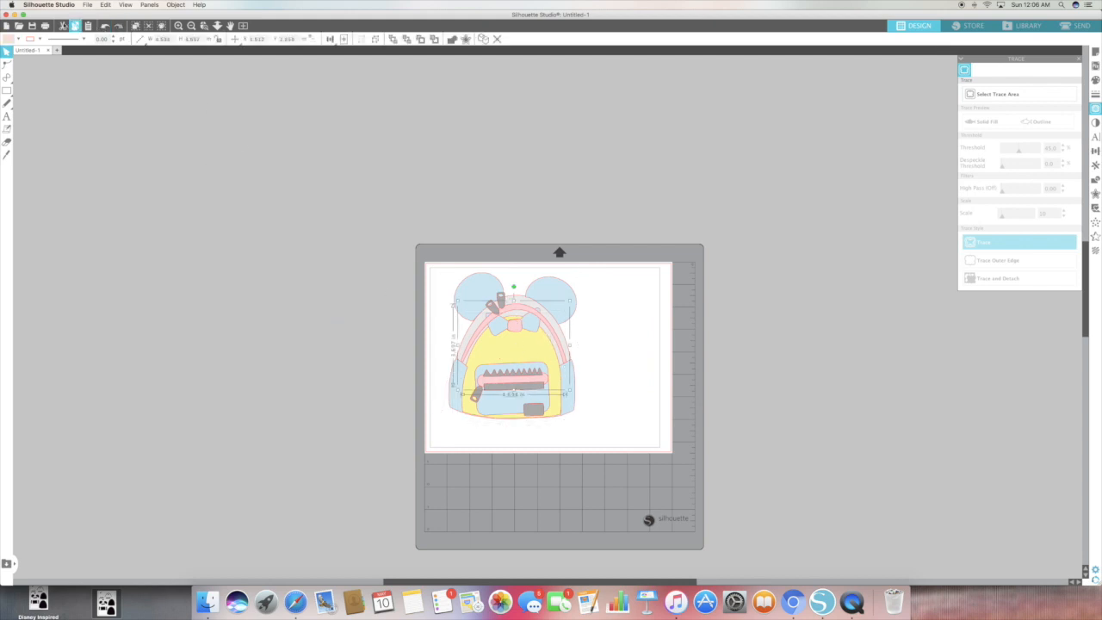
pyautogui.click(17, 40)
pyautogui.click(13, 59)
pyautogui.click(517, 348)
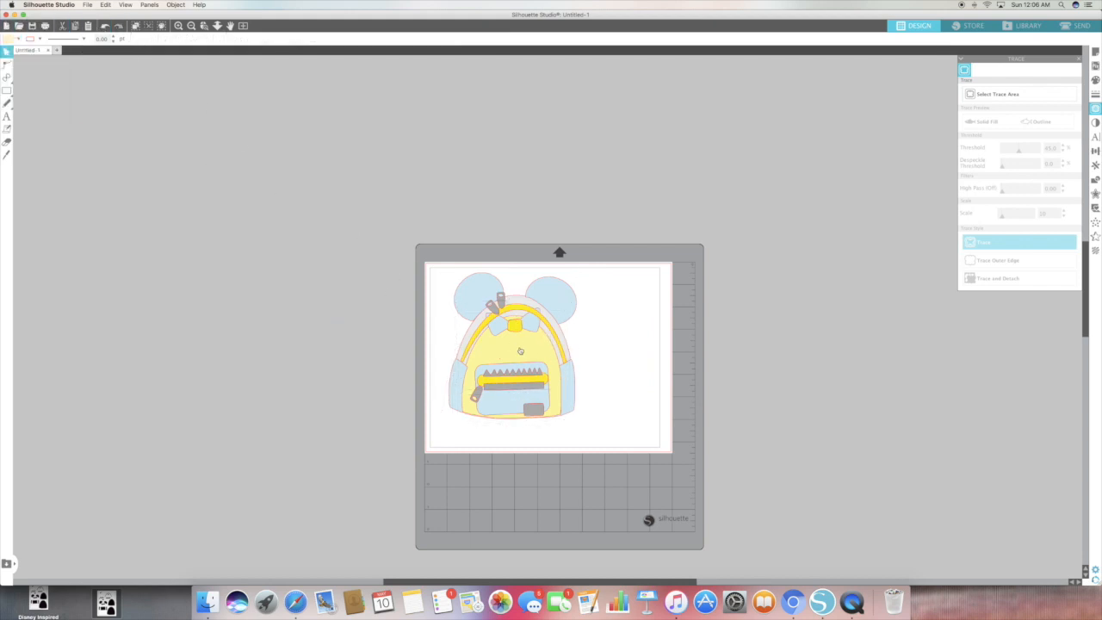
pyautogui.click(17, 40)
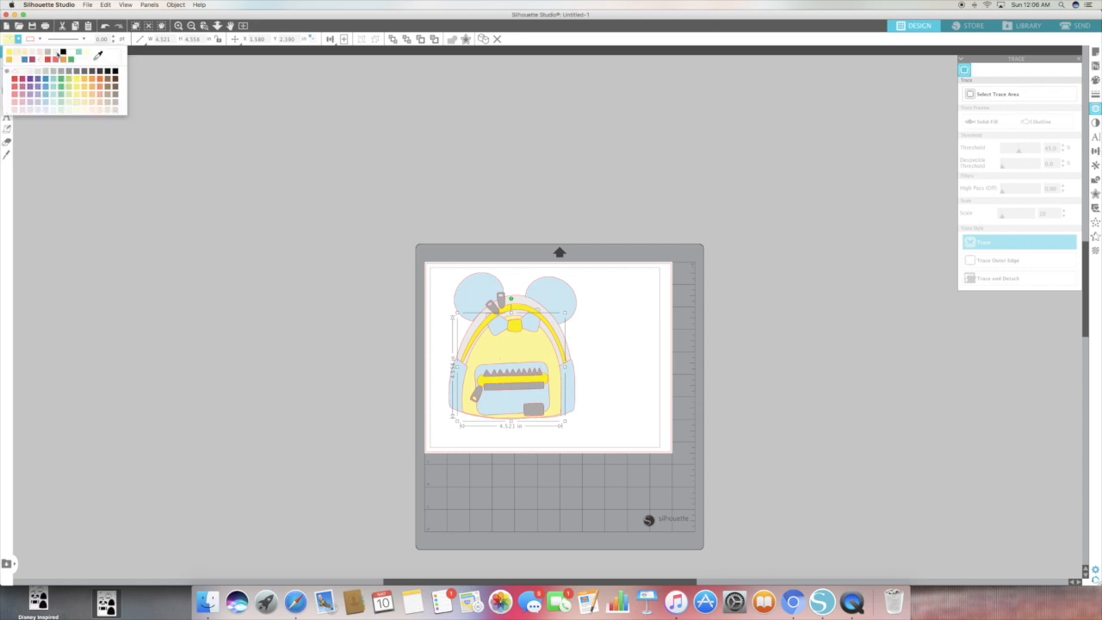
pyautogui.click(95, 82)
pyautogui.click(222, 196)
# - Fill the light blue group of ears, bow, pocket and side panels with bright yellow
pyautogui.click(563, 306)
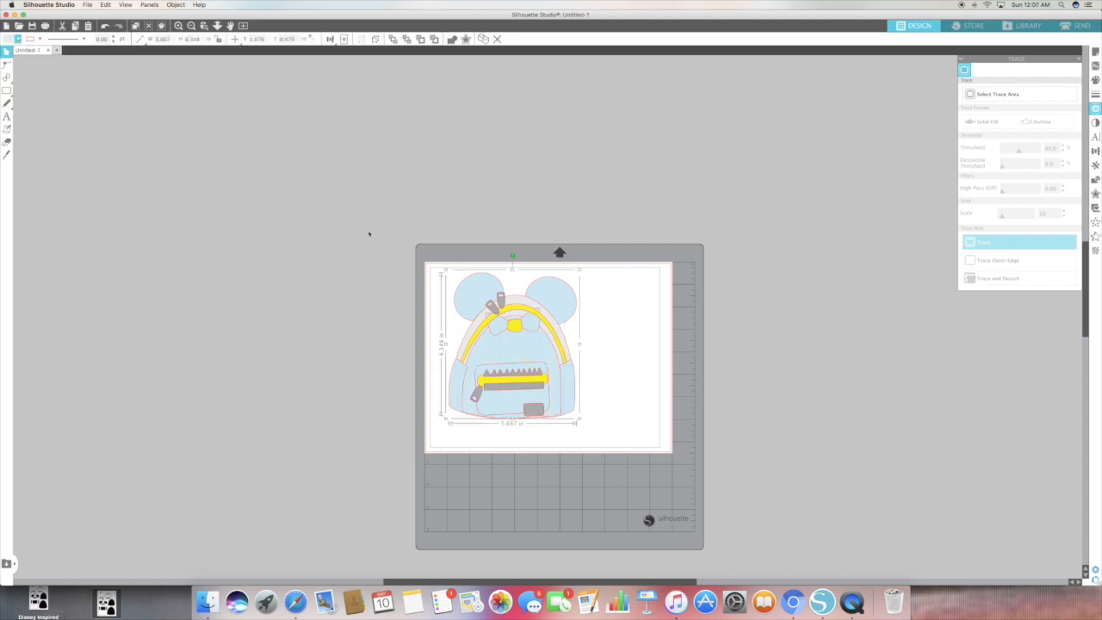
pyautogui.click(18, 40)
pyautogui.click(16, 55)
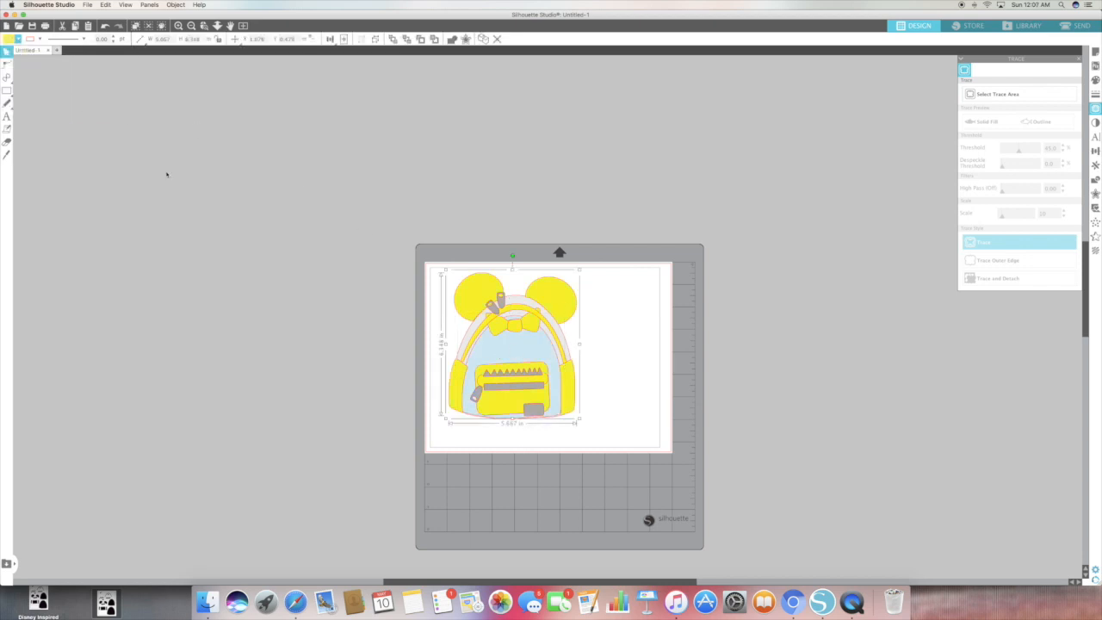
pyautogui.click(211, 201)
pyautogui.click(39, 39)
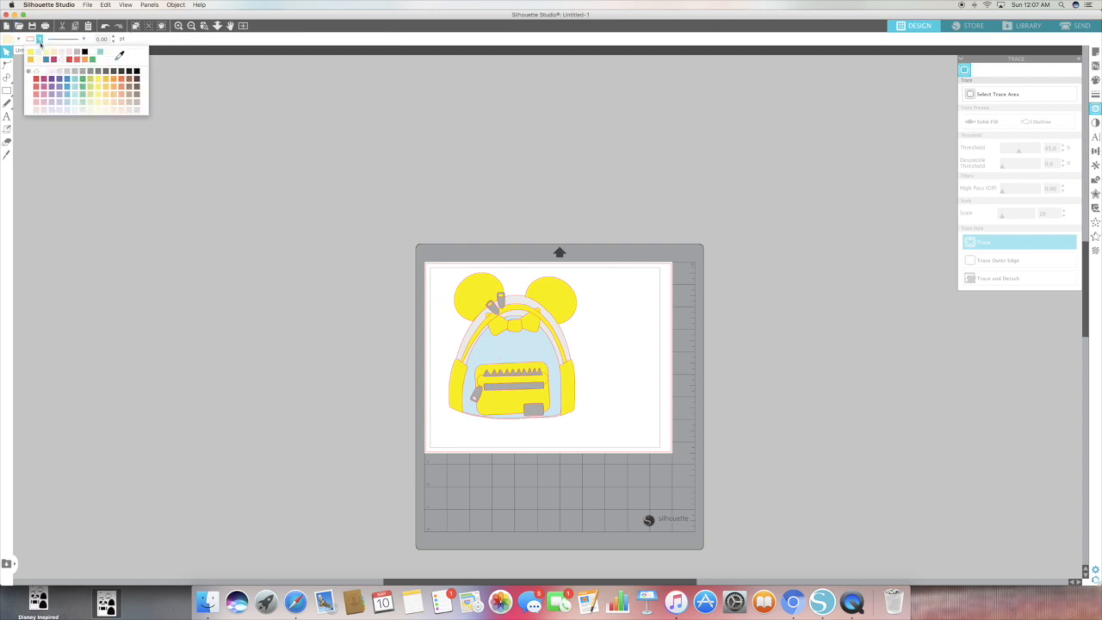
pyautogui.click(113, 89)
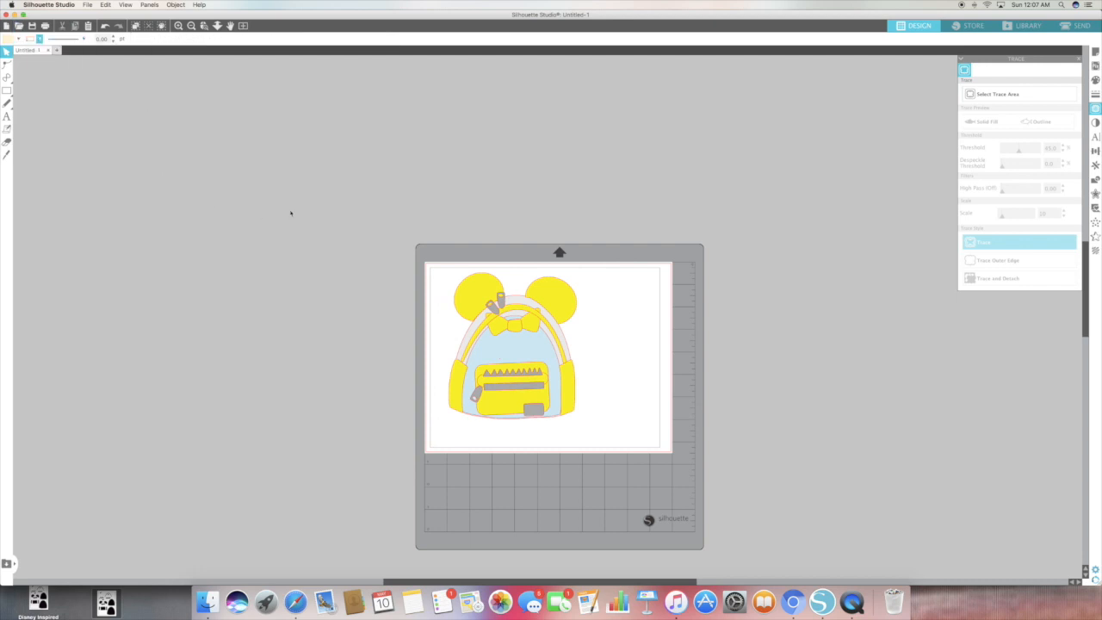
# - Separate the two bright yellow groups from the backpack and place them side by side above the mat
pyautogui.moveTo(565, 395); pyautogui.dragTo(386, 338)
pyautogui.moveTo(573, 337); pyautogui.dragTo(454, 128)
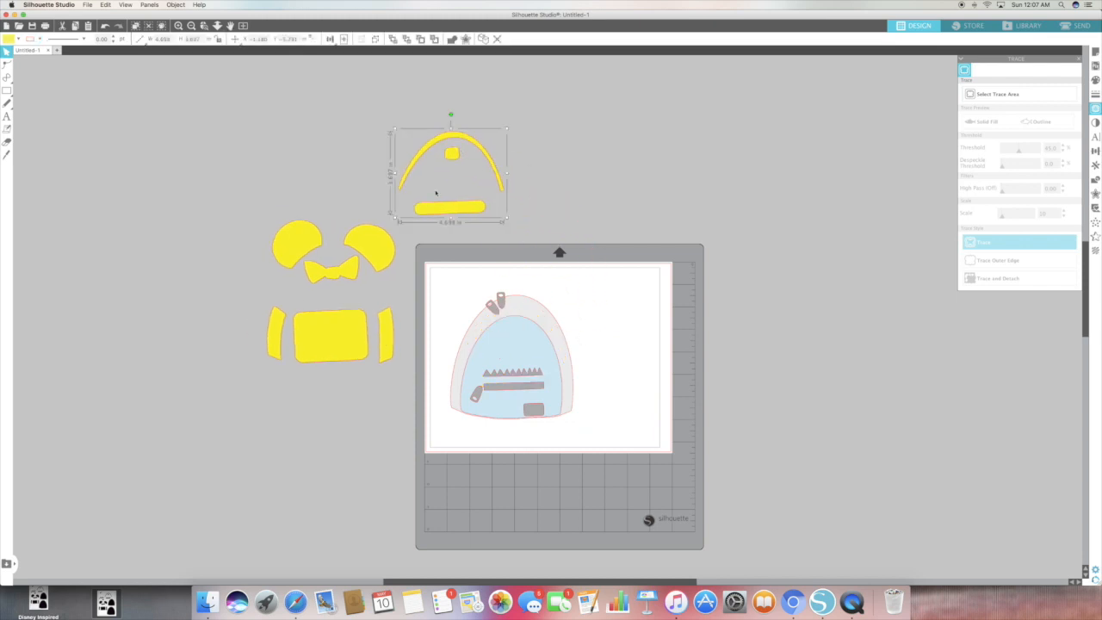
pyautogui.moveTo(379, 247); pyautogui.dragTo(350, 127)
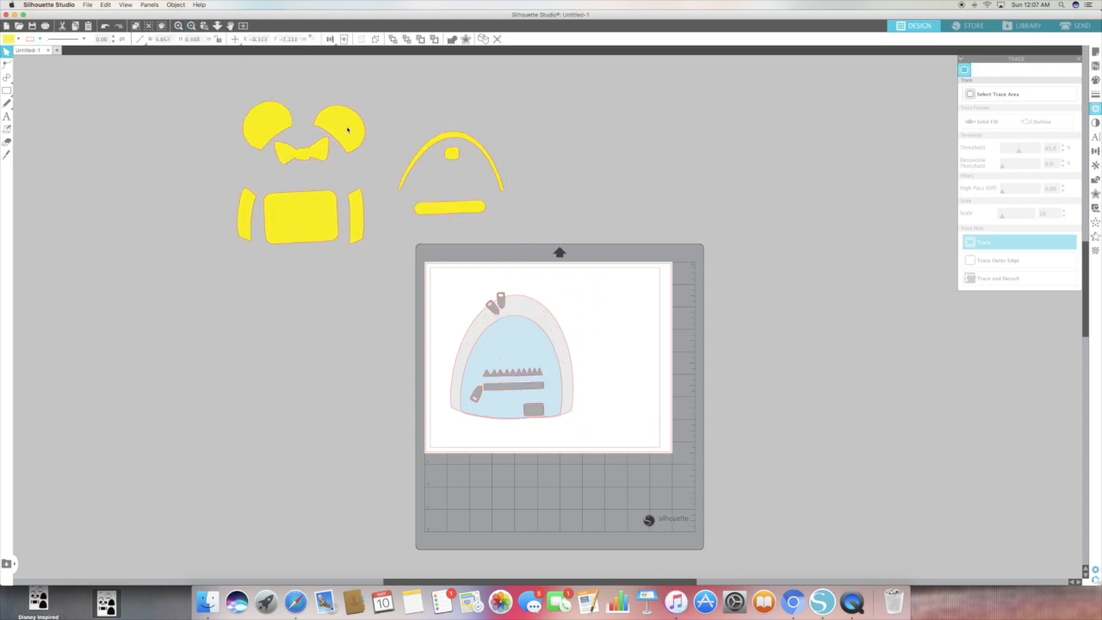
# - Ungroup the arch, bow centre and bar, and move the small bow centre beneath the yellow bow
pyautogui.click(454, 156)
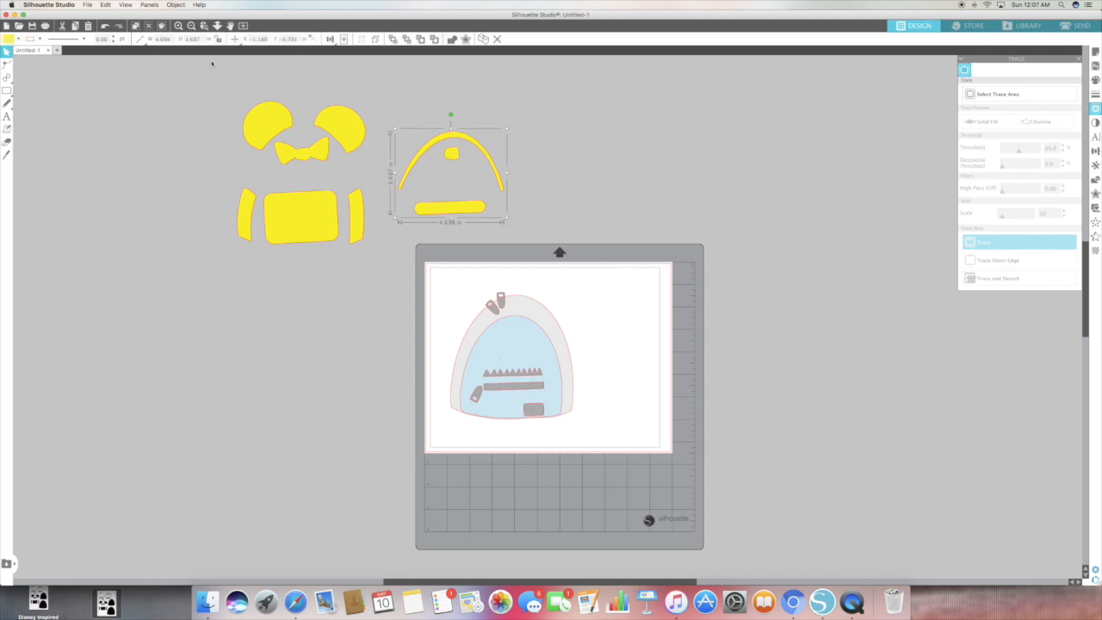
pyautogui.click(175, 5)
pyautogui.click(191, 77)
pyautogui.click(543, 162)
pyautogui.moveTo(456, 158); pyautogui.dragTo(305, 173)
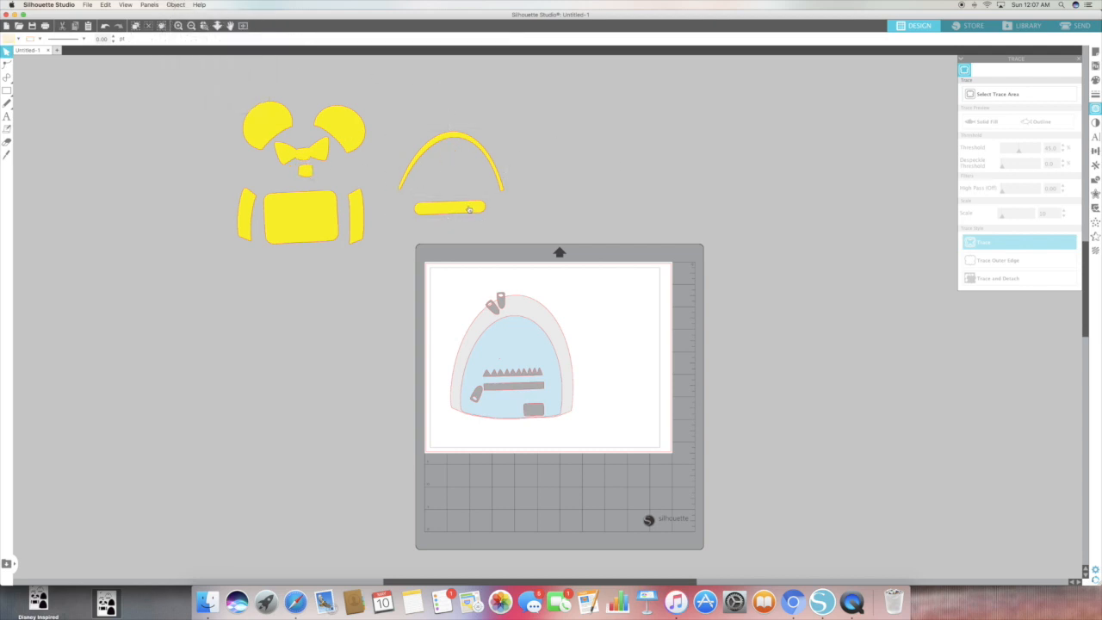
# - Move the rounded bar away from the arch strip and fill it with a lighter yellow
pyautogui.moveTo(473, 209); pyautogui.dragTo(607, 180)
pyautogui.click(17, 40)
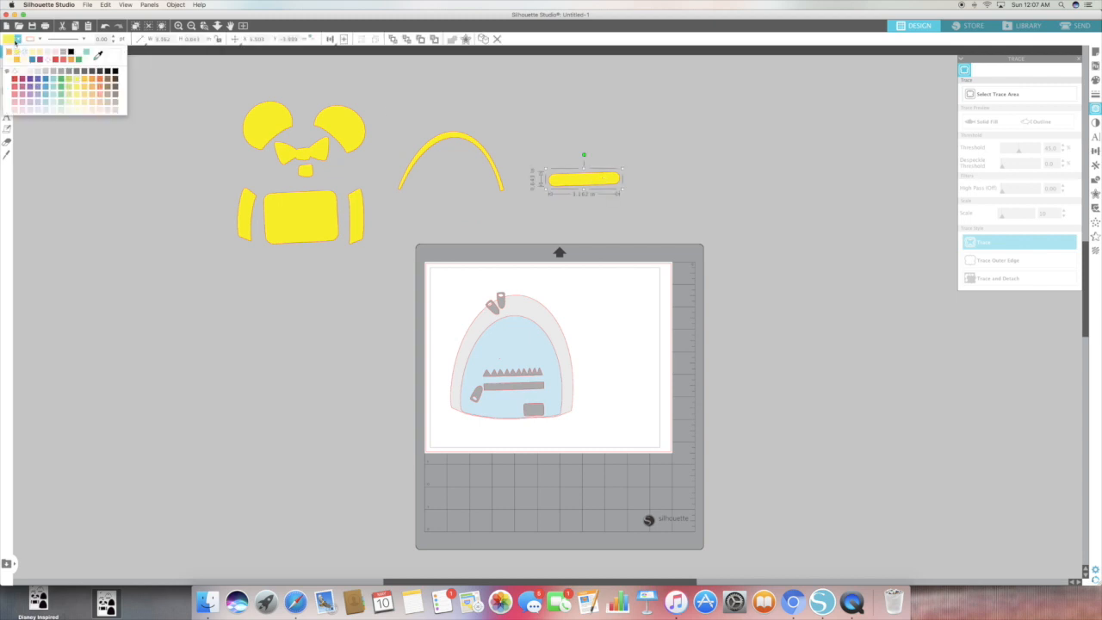
pyautogui.click(76, 96)
# - Set both the outline and the fill of the arch strip to pale yellow
pyautogui.click(445, 137)
pyautogui.click(39, 39)
pyautogui.click(101, 110)
pyautogui.click(39, 40)
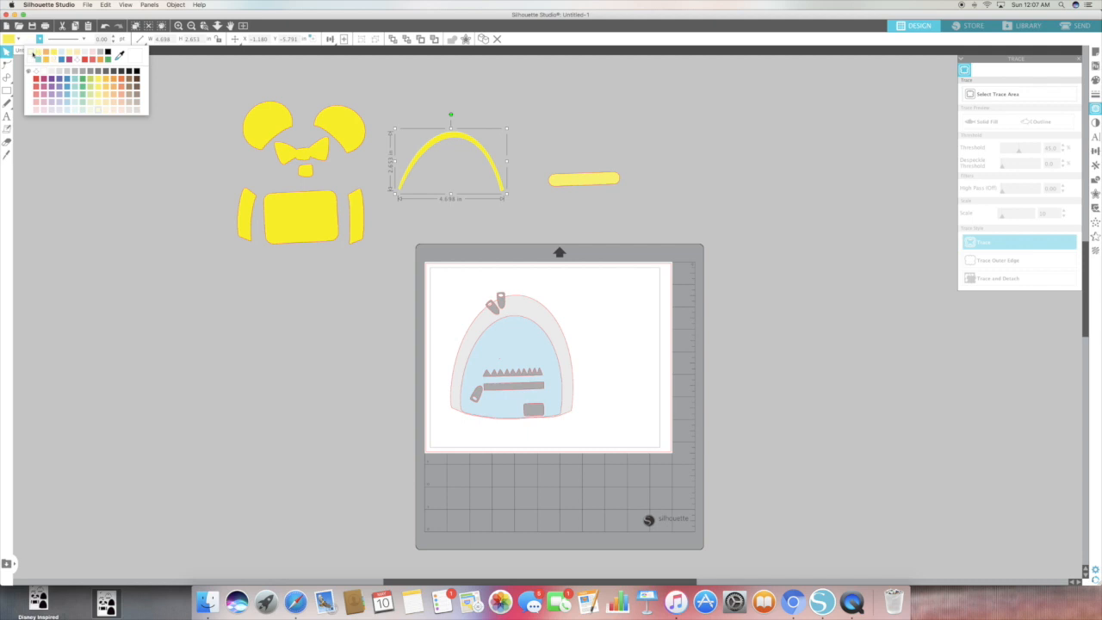
pyautogui.click(33, 54)
pyautogui.click(497, 141)
pyautogui.click(451, 137)
pyautogui.click(17, 39)
pyautogui.click(23, 54)
# - Set the rounded bar's fill to light yellow and change its outline colour to match
pyautogui.click(584, 179)
pyautogui.click(17, 41)
pyautogui.click(19, 53)
pyautogui.click(40, 39)
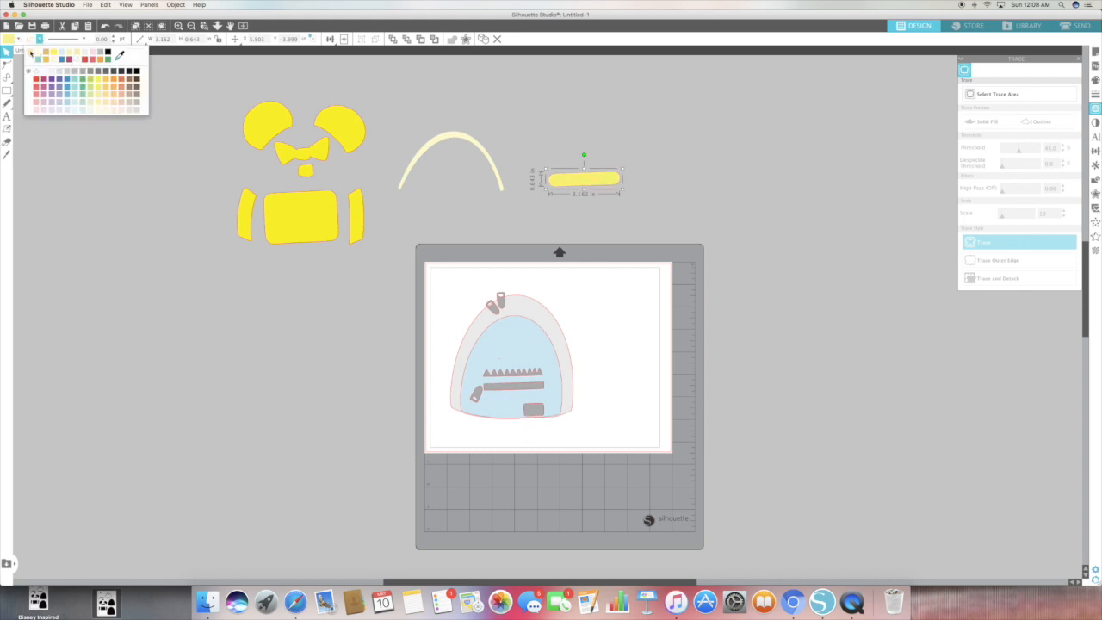
pyautogui.click(30, 52)
# - Position the light yellow bar beneath the pale yellow arch
pyautogui.moveTo(584, 179); pyautogui.dragTo(446, 180)
pyautogui.moveTo(384, 119); pyautogui.dragTo(515, 205)
pyautogui.moveTo(441, 140)
pyautogui.mouseDown()
pyautogui.moveTo(288, 160)
pyautogui.moveTo(292, 143)
pyautogui.moveTo(445, 148)
pyautogui.mouseUp()
# - Move the grey zipper details off the body, ungroup them, and place the two upper zipper pulls beside the arch
pyautogui.moveTo(507, 303); pyautogui.dragTo(560, 220)
pyautogui.click(176, 4)
pyautogui.click(207, 76)
pyautogui.click(483, 80)
pyautogui.moveTo(570, 135); pyautogui.dragTo(417, 136)
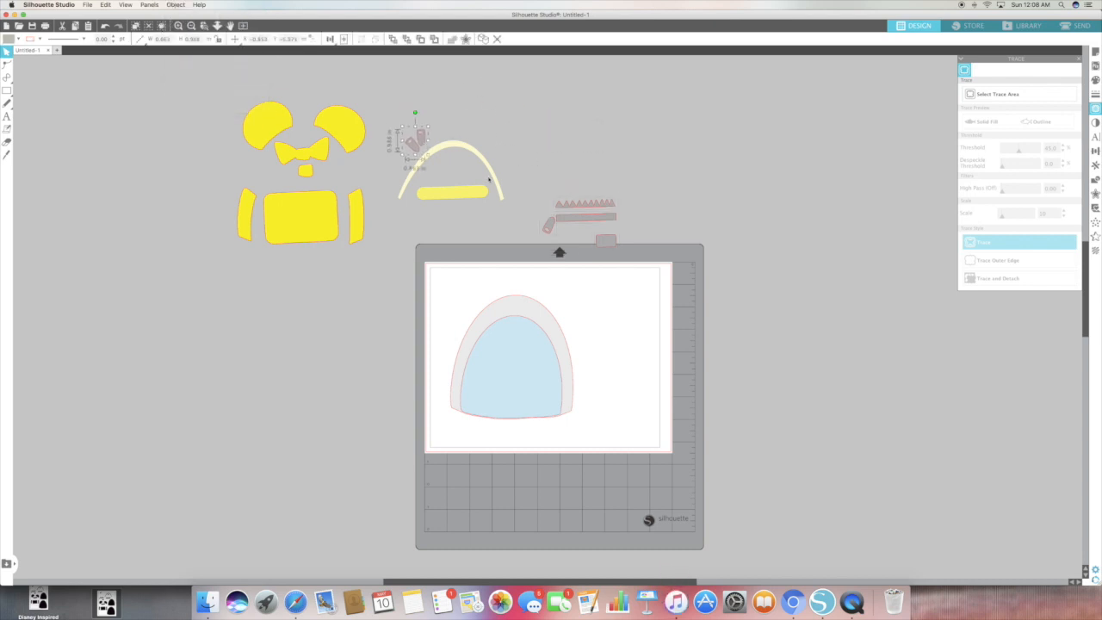
pyautogui.click(498, 175)
# - Move the light yellow bar aside and sort the grey pieces, with the zipper teeth above the yellow pocket and the bar by the arch
pyautogui.moveTo(578, 221); pyautogui.dragTo(620, 156)
pyautogui.click(602, 189)
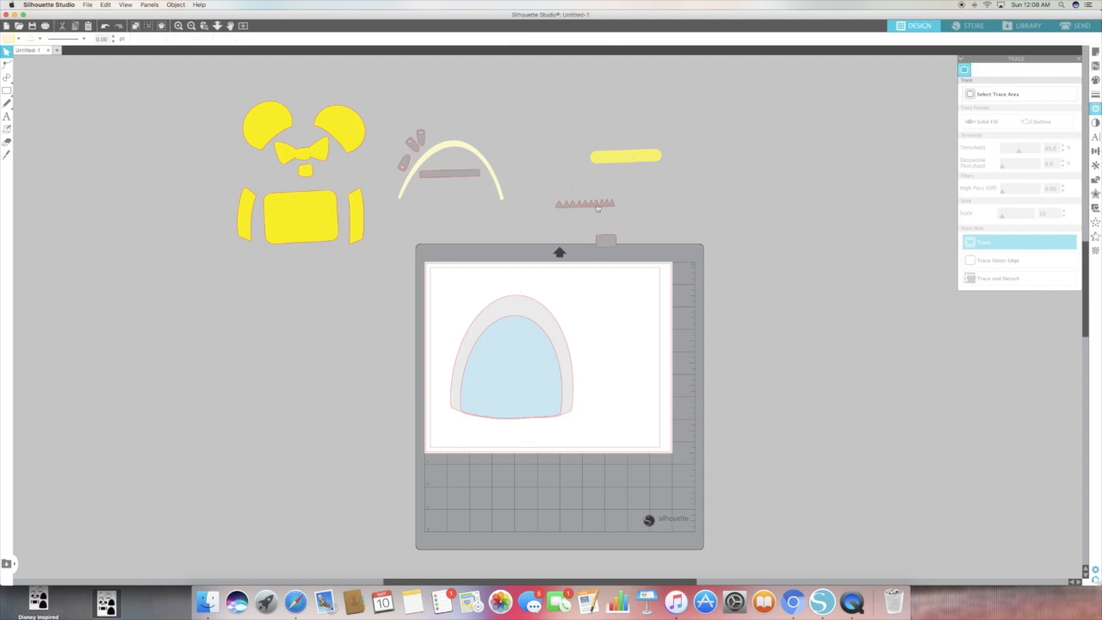
pyautogui.moveTo(598, 209); pyautogui.dragTo(639, 173)
pyautogui.moveTo(640, 177); pyautogui.dragTo(313, 185)
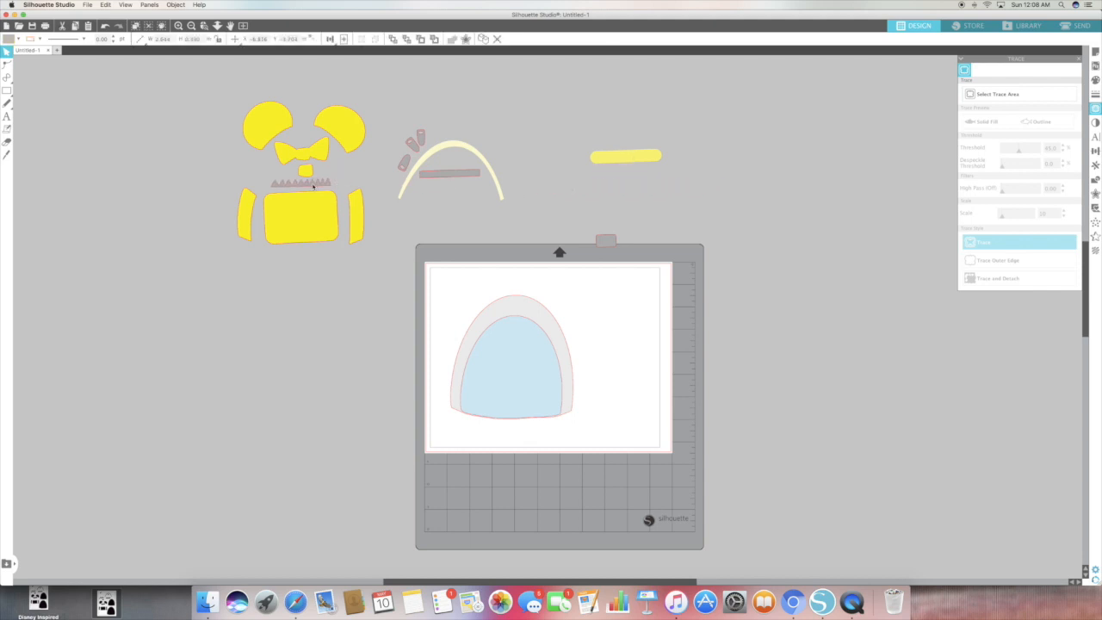
# - Move the grey rounded tag inside the arch and spread the light grey and light blue body panels out above the mat
pyautogui.click(529, 223)
pyautogui.moveTo(605, 241); pyautogui.dragTo(454, 160)
pyautogui.click(568, 208)
pyautogui.moveTo(538, 312); pyautogui.dragTo(772, 146)
pyautogui.moveTo(514, 367); pyautogui.dragTo(880, 170)
# - Group the bright yellow pieces with the zipper teeth, fill them all with bright yellow, and shift the group outward
pyautogui.moveTo(382, 252); pyautogui.dragTo(224, 89)
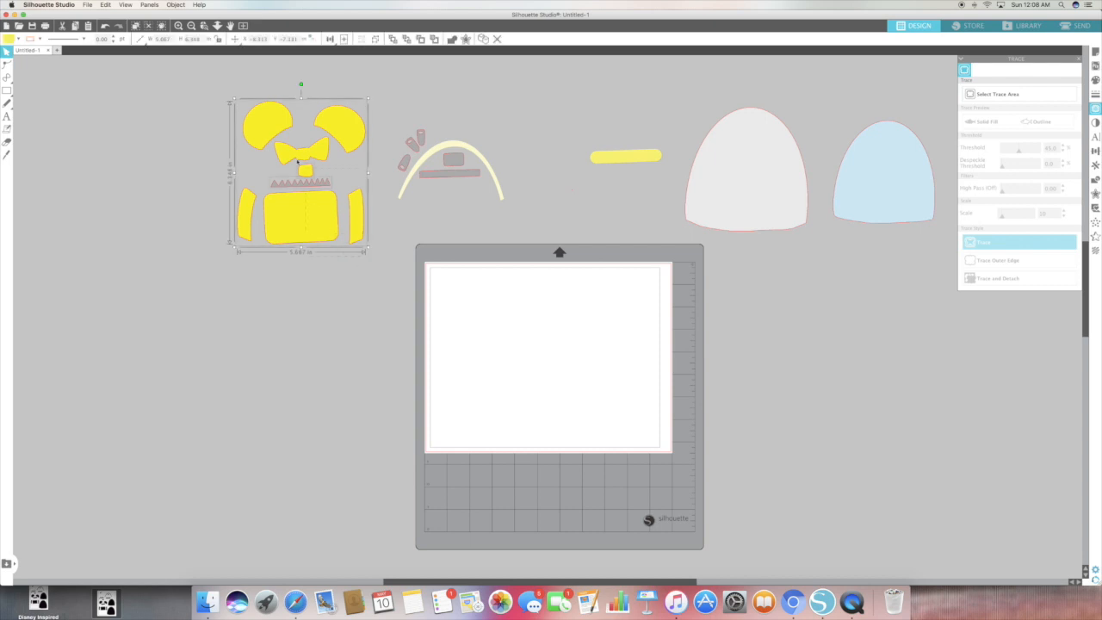
pyautogui.click(181, 5)
pyautogui.click(198, 70)
pyautogui.click(18, 40)
pyautogui.click(33, 51)
pyautogui.moveTo(335, 126); pyautogui.dragTo(297, 118)
# - Group the arch with its surrounding grey zipper parts and fill them all with pale yellow
pyautogui.moveTo(513, 215); pyautogui.dragTo(392, 125)
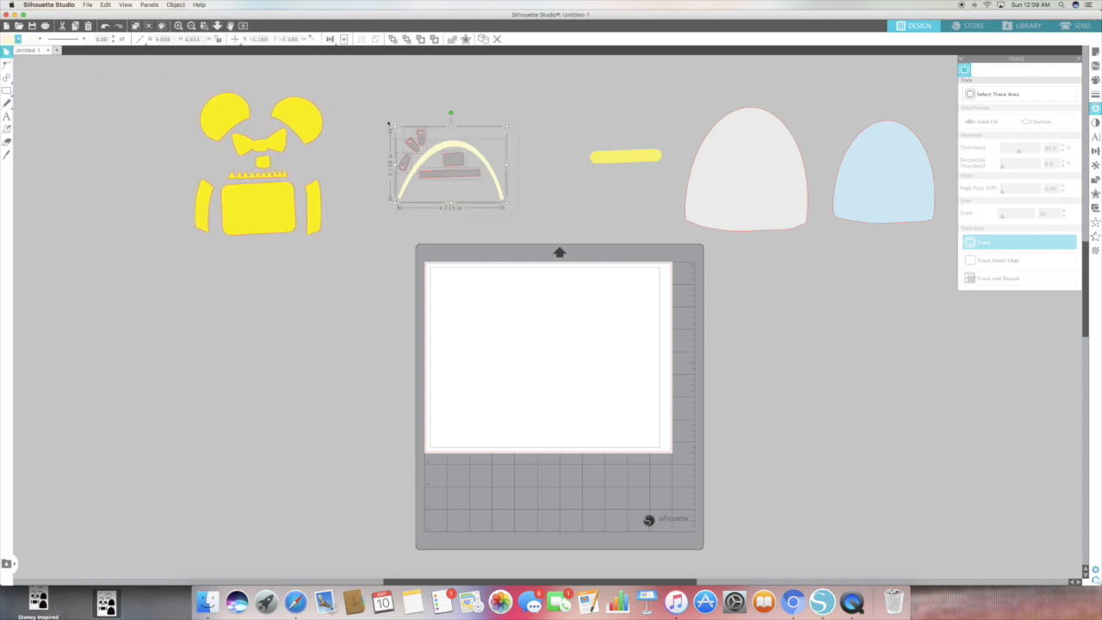
pyautogui.click(176, 4)
pyautogui.click(198, 70)
pyautogui.click(18, 40)
pyautogui.click(43, 64)
# - Move the light yellow bar closer to the arch group and adjust the spacing of the two body panels
pyautogui.moveTo(603, 164); pyautogui.dragTo(529, 157)
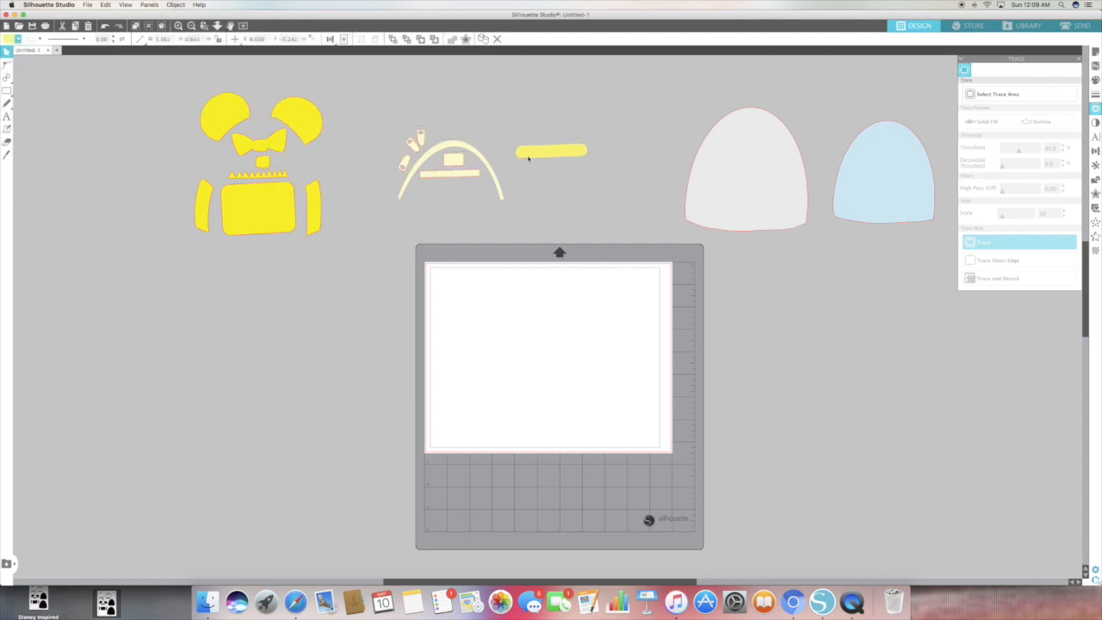
pyautogui.click(18, 40)
pyautogui.click(715, 163)
pyautogui.moveTo(716, 163)
pyautogui.mouseDown()
pyautogui.moveTo(633, 152)
pyautogui.moveTo(719, 163)
pyautogui.mouseUp()
pyautogui.moveTo(858, 198); pyautogui.dragTo(807, 197)
# - Add the text label "group 1" beneath the bright yellow pieces
pyautogui.click(7, 117)
pyautogui.click(229, 253)
pyautogui.write('group 1')
pyautogui.hscroll(-1, 239, 283)
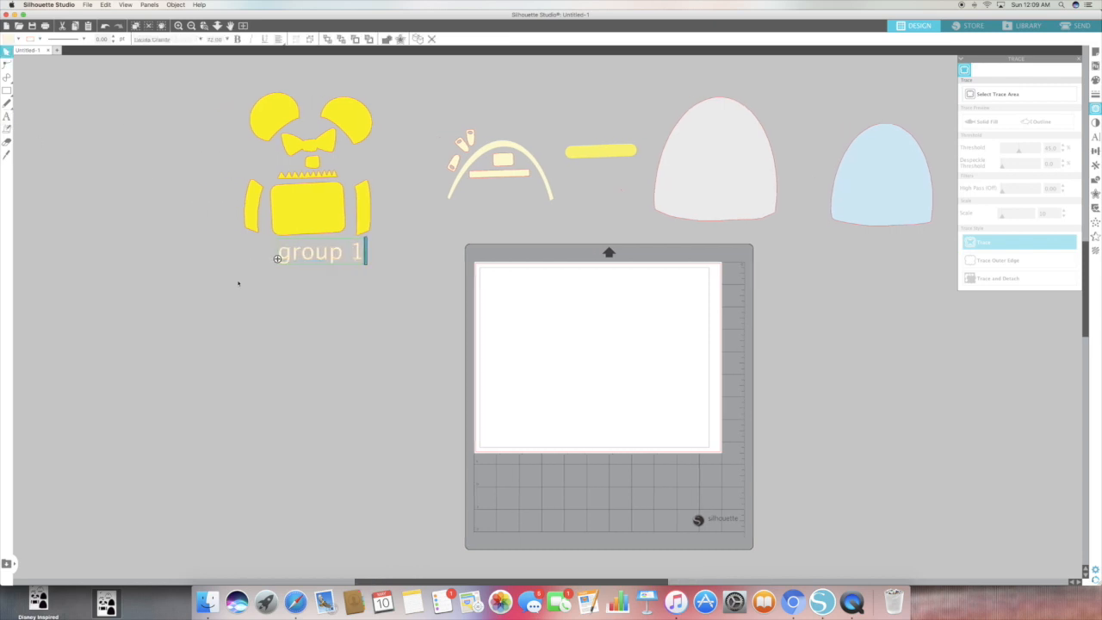
# - Fill the "group 1" label text with black
pyautogui.click(18, 40)
pyautogui.click(99, 101)
pyautogui.click(36, 40)
pyautogui.click(31, 71)
pyautogui.click(129, 164)
pyautogui.click(300, 257)
pyautogui.click(12, 42)
pyautogui.click(9, 52)
# - Duplicate the label, place the copy beneath the pale yellow arch pieces, and change its text to "group 2"
pyautogui.click(105, 5)
pyautogui.click(129, 46)
pyautogui.click(105, 5)
pyautogui.click(129, 55)
pyautogui.moveTo(351, 278); pyautogui.dragTo(515, 238)
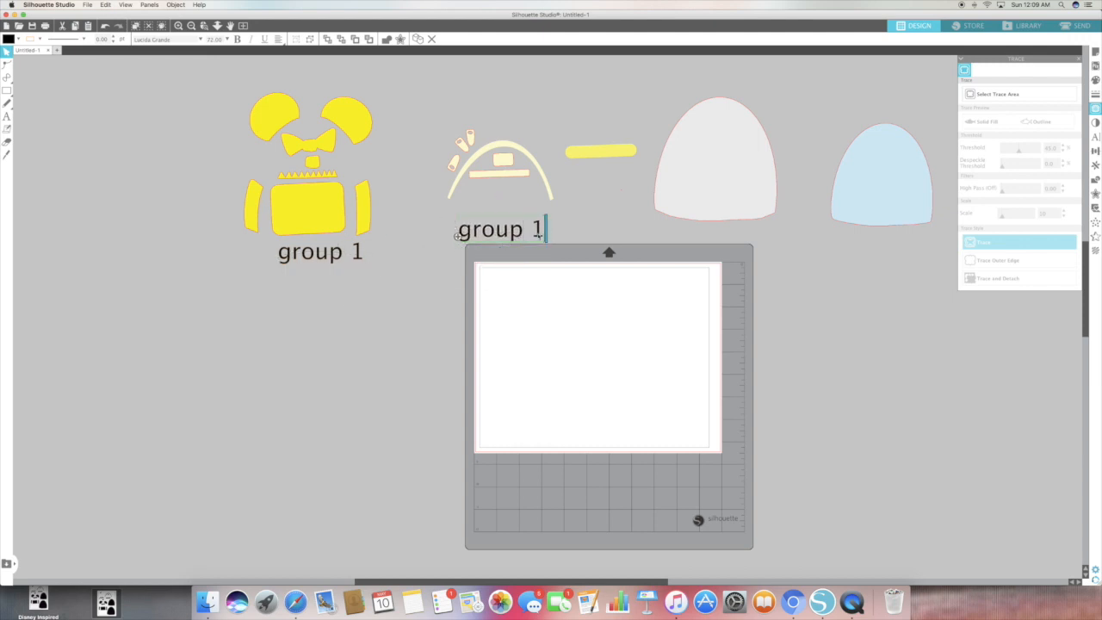
pyautogui.write('2')
pyautogui.press('Escape')
# - Paste another label, place it at a smaller size beneath the light yellow bar, and change its text to "group 3"
pyautogui.click(105, 4)
pyautogui.click(130, 55)
pyautogui.moveTo(400, 289); pyautogui.dragTo(627, 179)
pyautogui.doubleClick(624, 179)
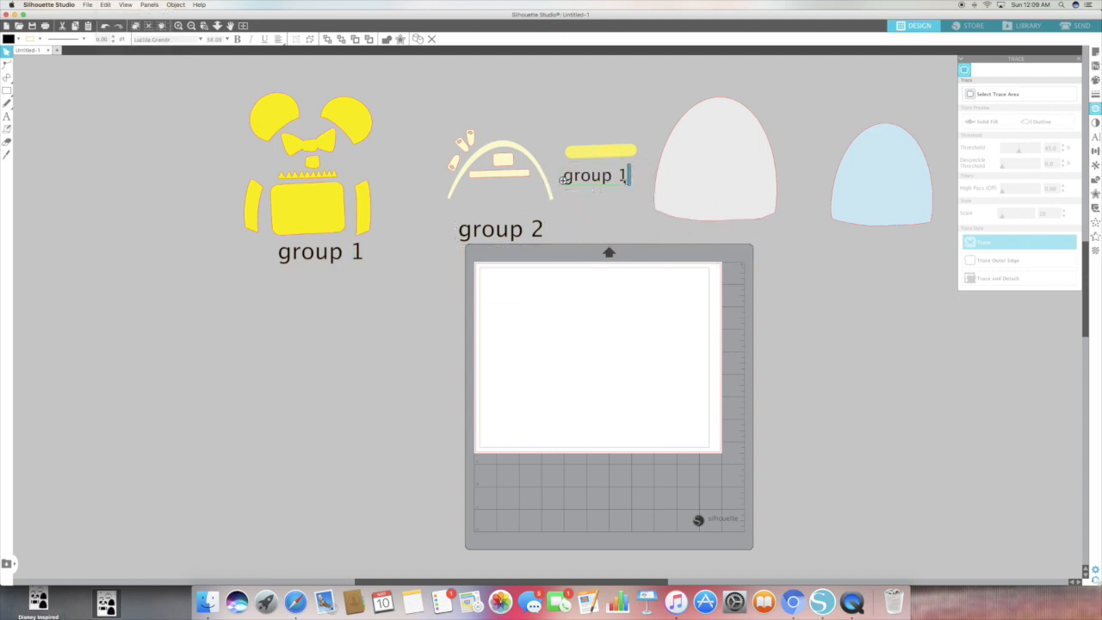
# - Paste another label, place it beneath the light grey body panel, and change its text to "group 4"
pyautogui.click(102, 5)
pyautogui.click(130, 55)
pyautogui.click(105, 4)
pyautogui.click(129, 55)
pyautogui.moveTo(328, 306); pyautogui.dragTo(678, 241)
pyautogui.doubleClick(678, 240)
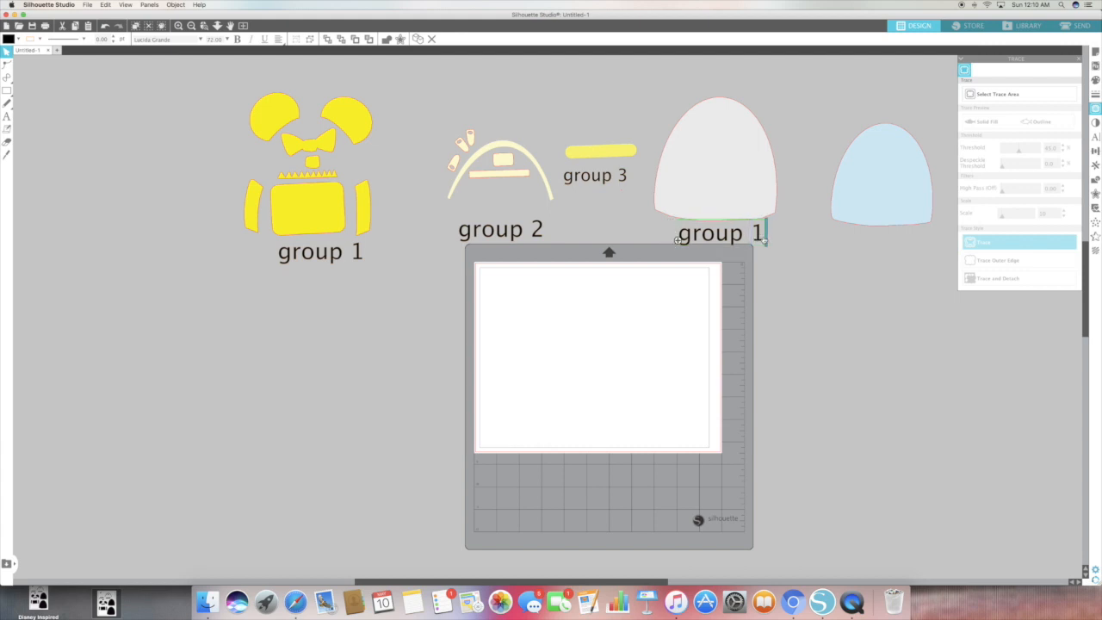
pyautogui.press('BackSpace')
pyautogui.write('4')
pyautogui.click(782, 246)
# - Paste another label, place it beneath the light blue body panel, and change its text to "group 5"
pyautogui.click(87, 4)
pyautogui.moveTo(105, 5)
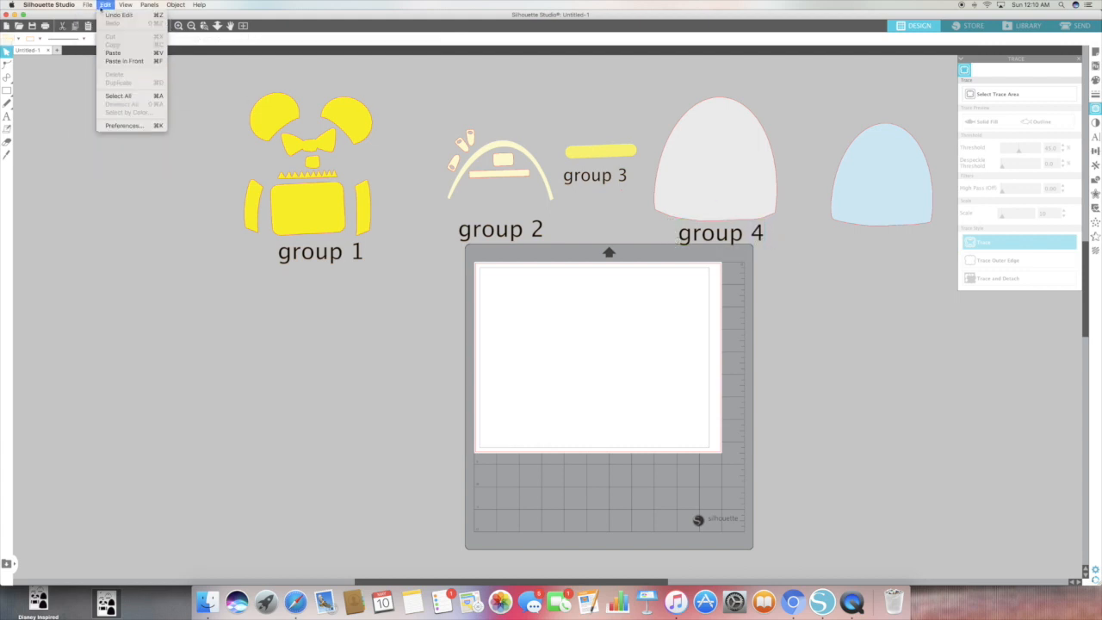
pyautogui.press('super+v')
pyautogui.moveTo(331, 329); pyautogui.dragTo(842, 259)
pyautogui.doubleClick(844, 257)
pyautogui.write('5')
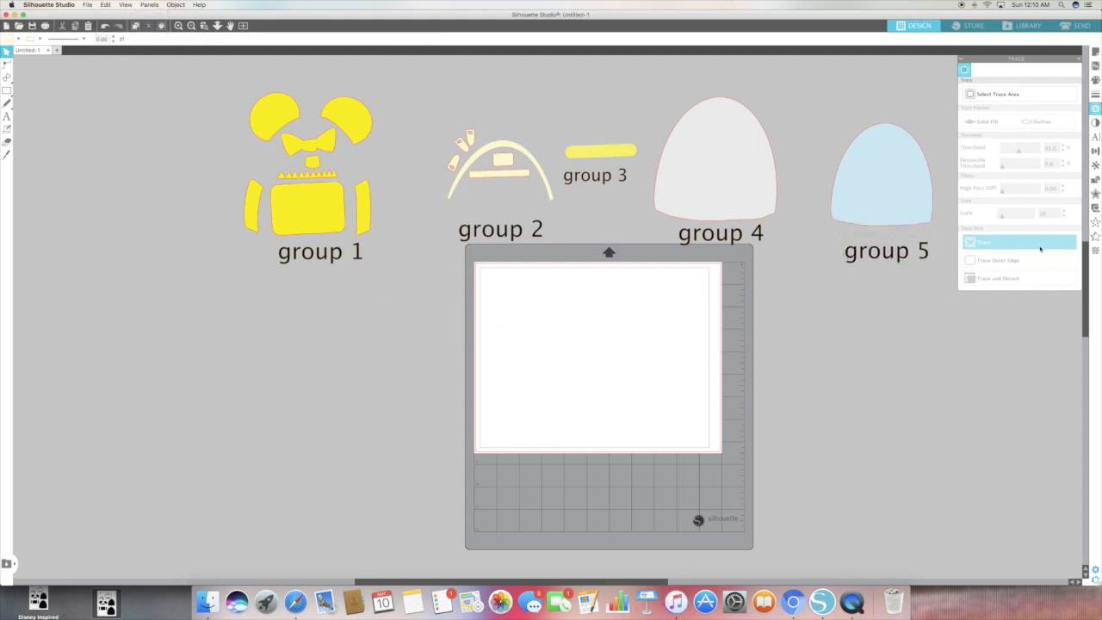
# - Close the trace settings and move all the labelled groups further up from the mat
pyautogui.click(1079, 58)
pyautogui.press('super+a')
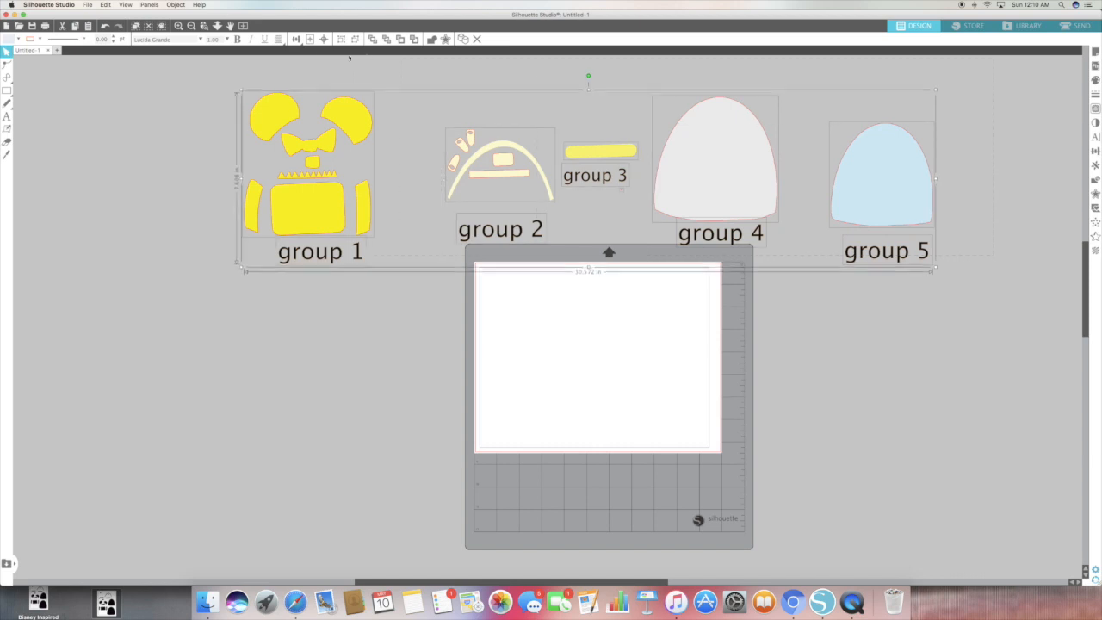
pyautogui.scroll(3, 867, 410)
pyautogui.moveTo(350, 177); pyautogui.dragTo(348, 132)
pyautogui.click(867, 410)
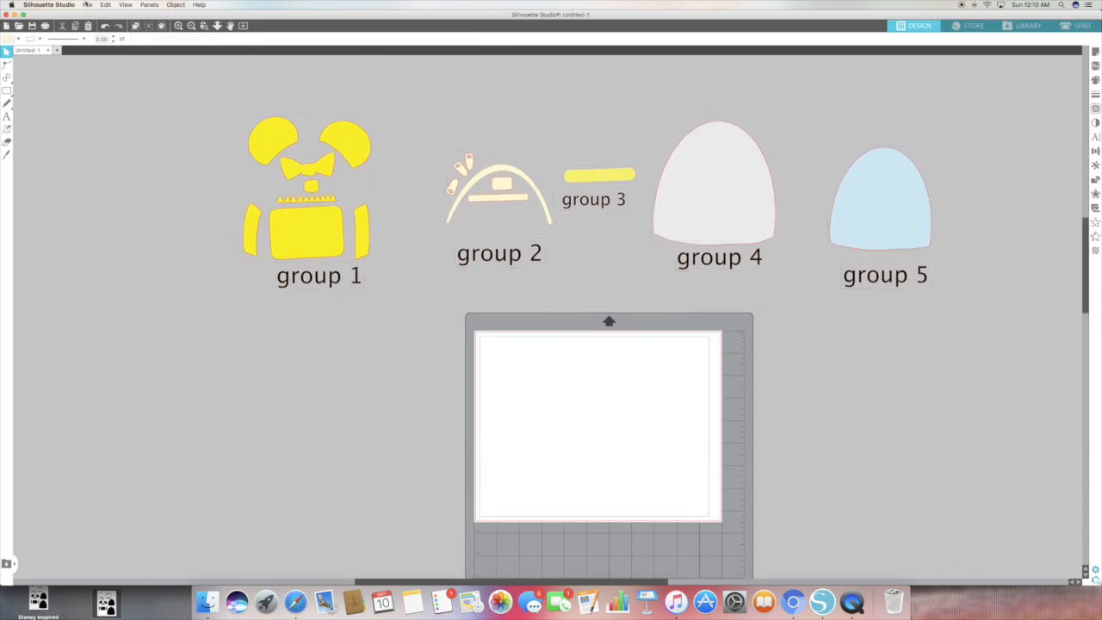
# - Place the bright yellow group 1 pieces on the page of the cutting mat
pyautogui.click(337, 209)
pyautogui.moveTo(349, 149); pyautogui.dragTo(588, 368)
pyautogui.click(409, 327)
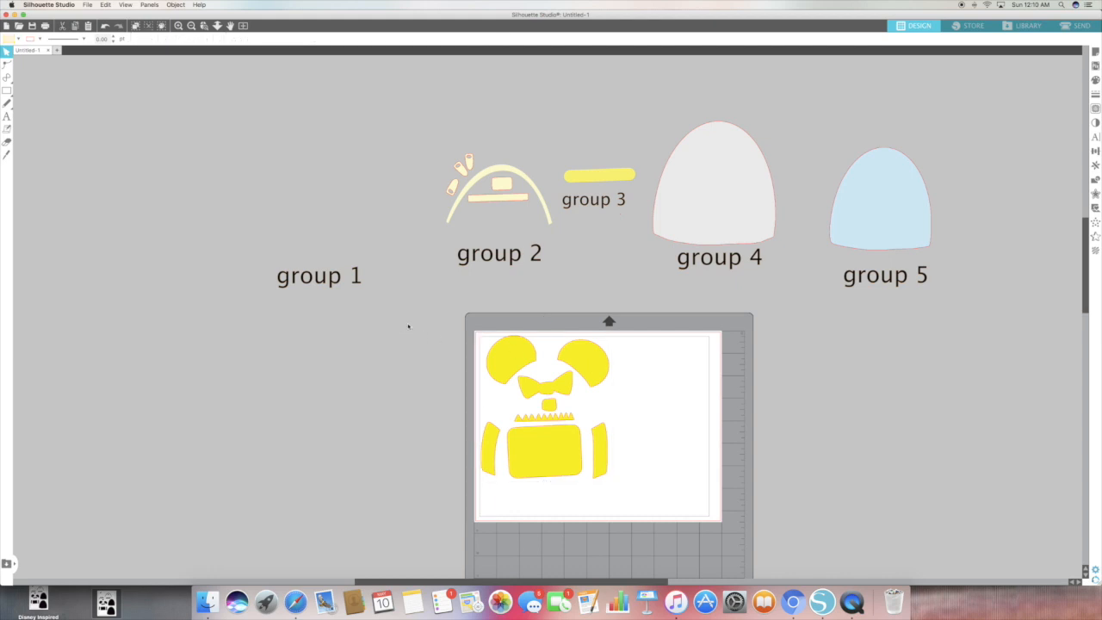
# - Switch to the send view and check the material selected for cutting the group 1 pieces
pyautogui.click(1077, 25)
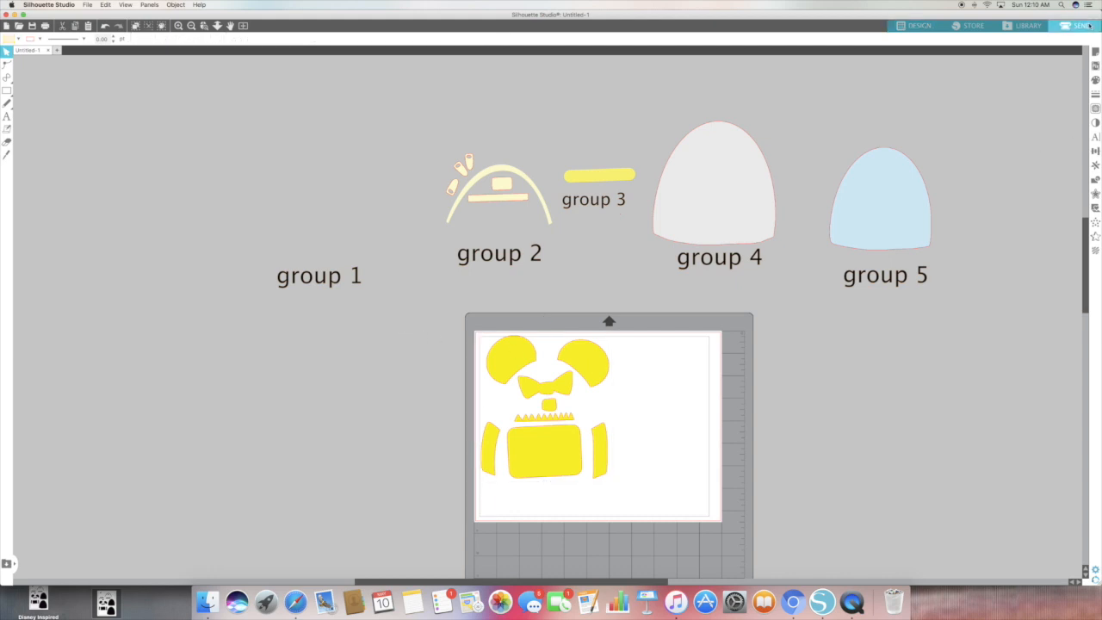
pyautogui.click(978, 69)
pyautogui.click(840, 71)
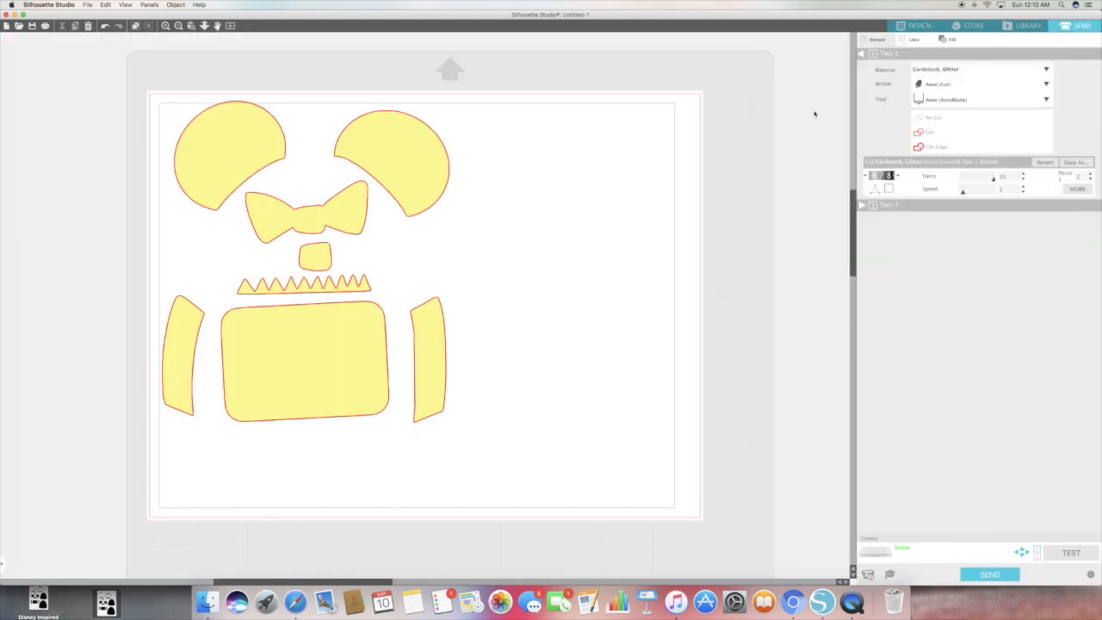